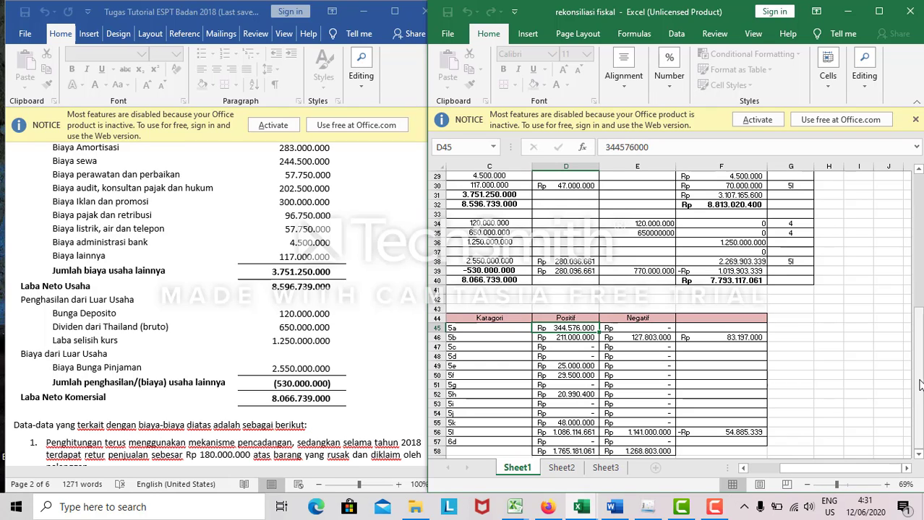
Compare the company's 2018 financial data in the Word document with the Deskripsi and Komersial columns of the fiscal reconciliation sheet
{"action": "left_click_drag", "start_coordinate": [920, 385], "coordinate": [919, 249]}
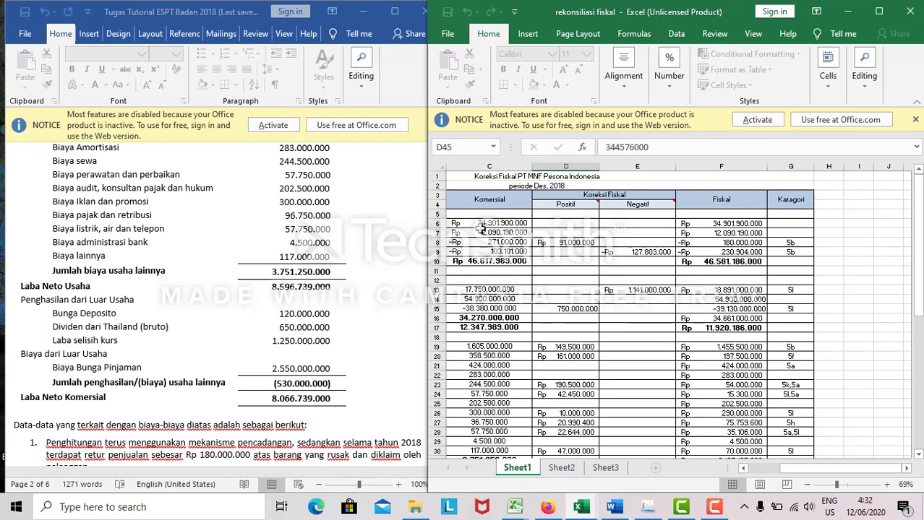
{"action": "left_click", "coordinate": [380, 236]}
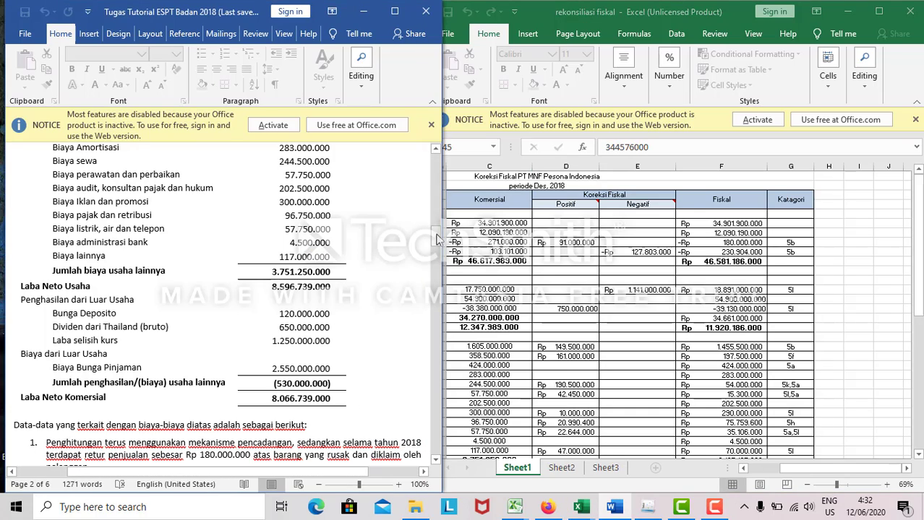
{"action": "mouse_move", "coordinate": [436, 235]}
{"action": "left_mouse_down"}
{"action": "mouse_move", "coordinate": [436, 212]}
{"action": "mouse_move", "coordinate": [436, 222]}
{"action": "left_mouse_up"}
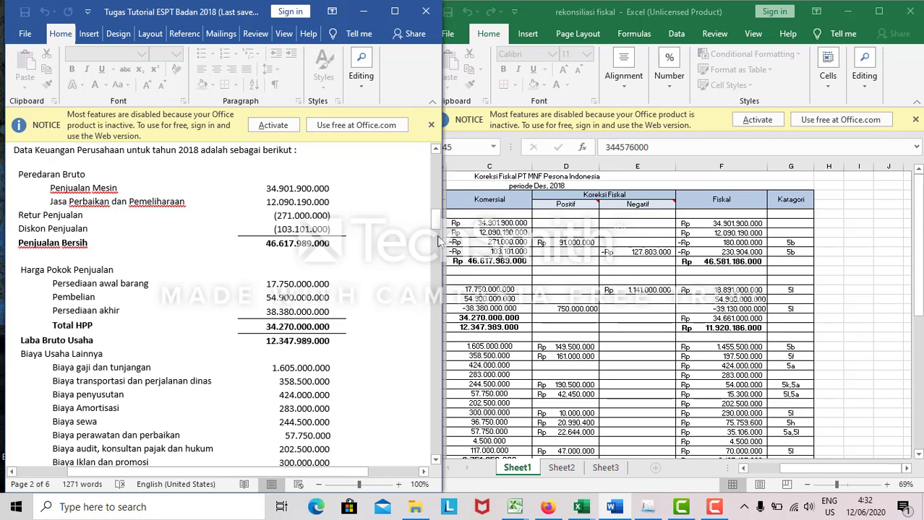
{"action": "mouse_move", "coordinate": [439, 230]}
{"action": "left_mouse_down"}
{"action": "mouse_move", "coordinate": [440, 240]}
{"action": "mouse_move", "coordinate": [447, 230]}
{"action": "left_mouse_up"}
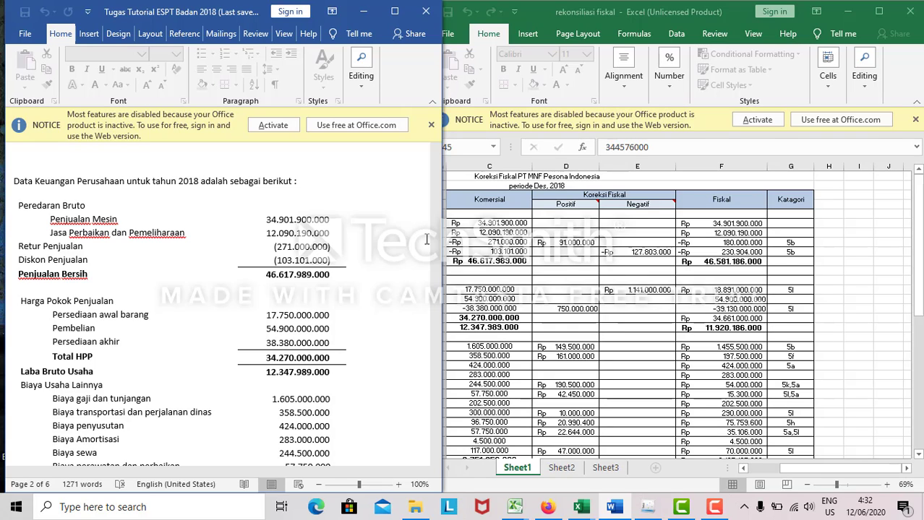
{"action": "left_click", "coordinate": [839, 467]}
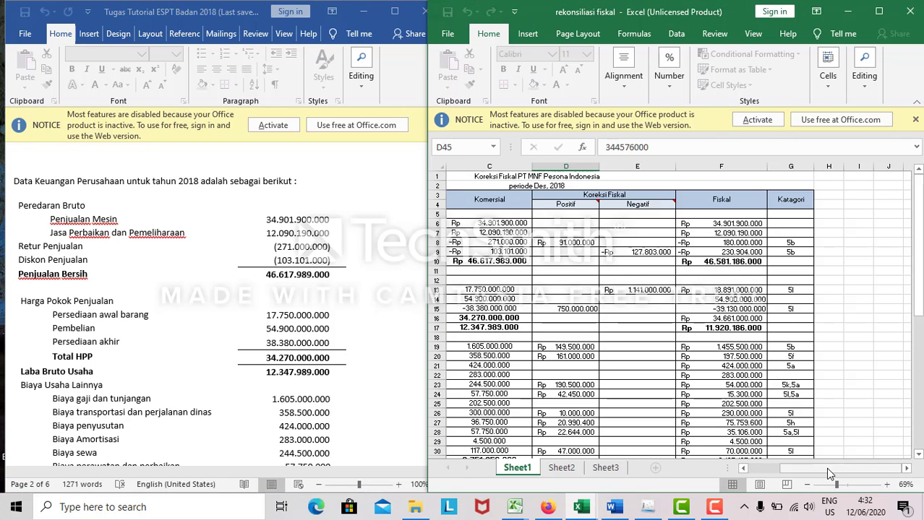
{"action": "left_click_drag", "start_coordinate": [825, 468], "coordinate": [795, 475]}
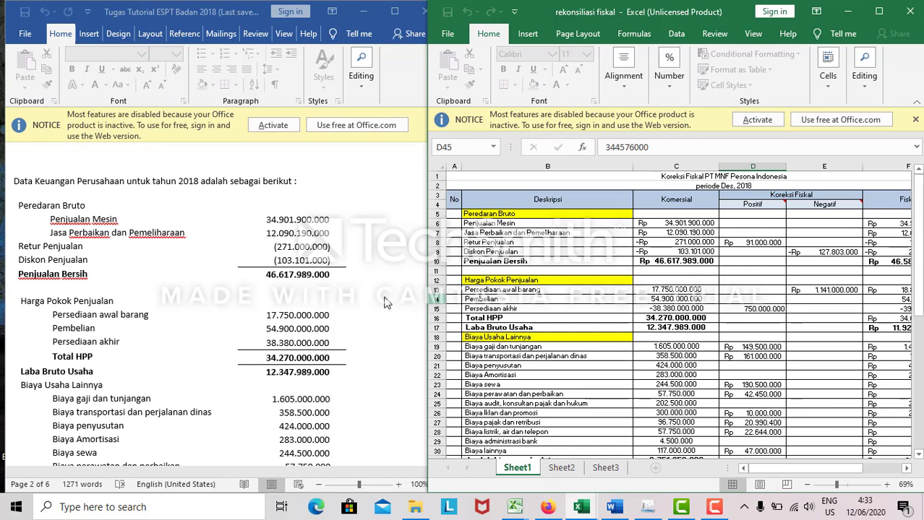
Examine the reconciliation sheet from the expense and other-income rows down to the Katagori summary table
{"action": "left_click", "coordinate": [384, 237]}
{"action": "mouse_move", "coordinate": [434, 217]}
{"action": "left_mouse_down"}
{"action": "mouse_move", "coordinate": [438, 261]}
{"action": "mouse_move", "coordinate": [437, 224]}
{"action": "left_mouse_up"}
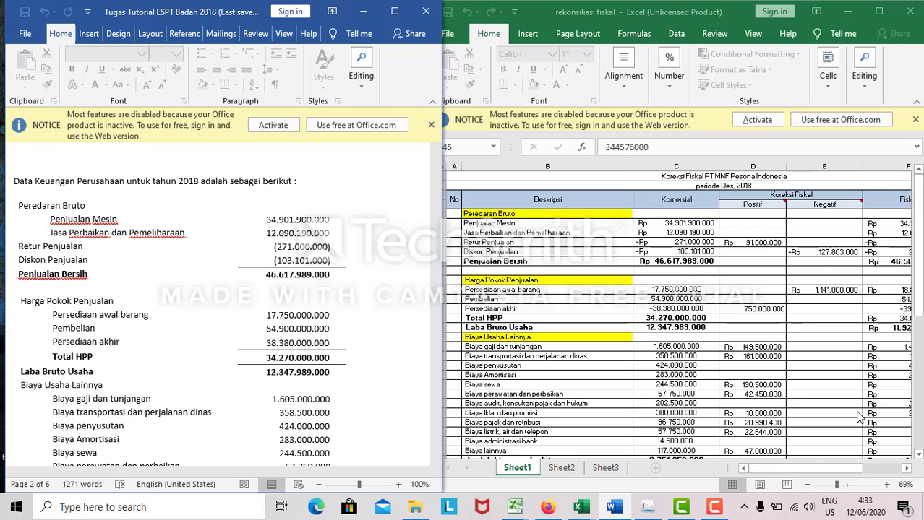
{"action": "left_click", "coordinate": [920, 312]}
{"action": "left_click", "coordinate": [920, 322]}
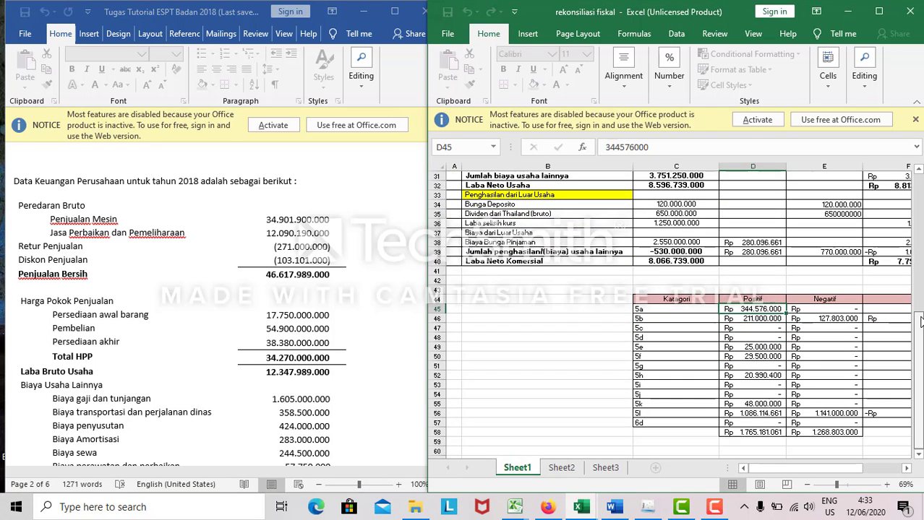
{"action": "mouse_move", "coordinate": [920, 337]}
{"action": "left_mouse_down"}
{"action": "mouse_move", "coordinate": [920, 347]}
{"action": "mouse_move", "coordinate": [920, 336]}
{"action": "left_mouse_up"}
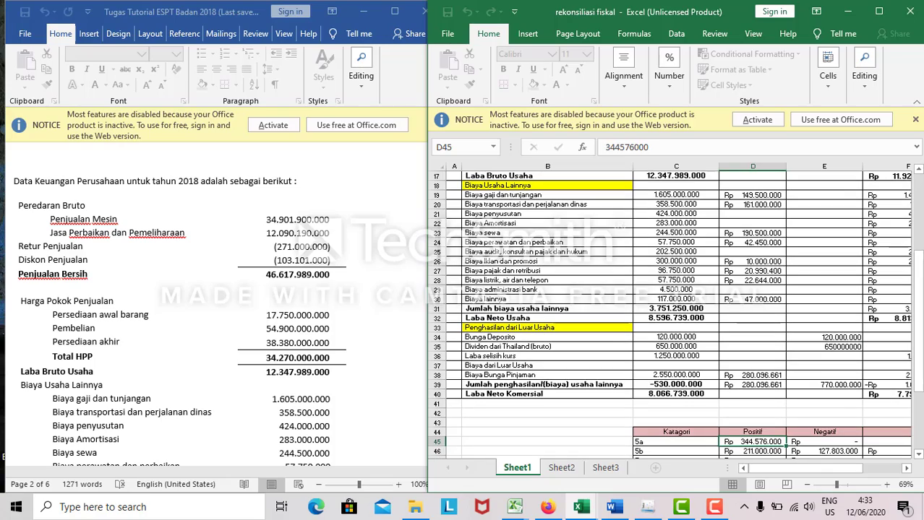
{"action": "left_click_drag", "start_coordinate": [920, 288], "coordinate": [921, 217]}
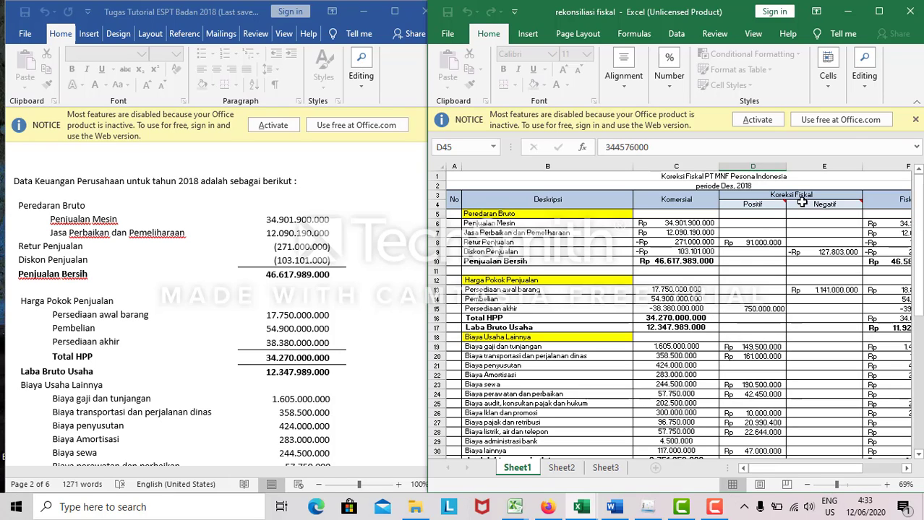
Read the comments on the Positif and Negatif headers, and view the Fiskal and Katagori columns beside them
{"action": "left_click", "coordinate": [773, 206]}
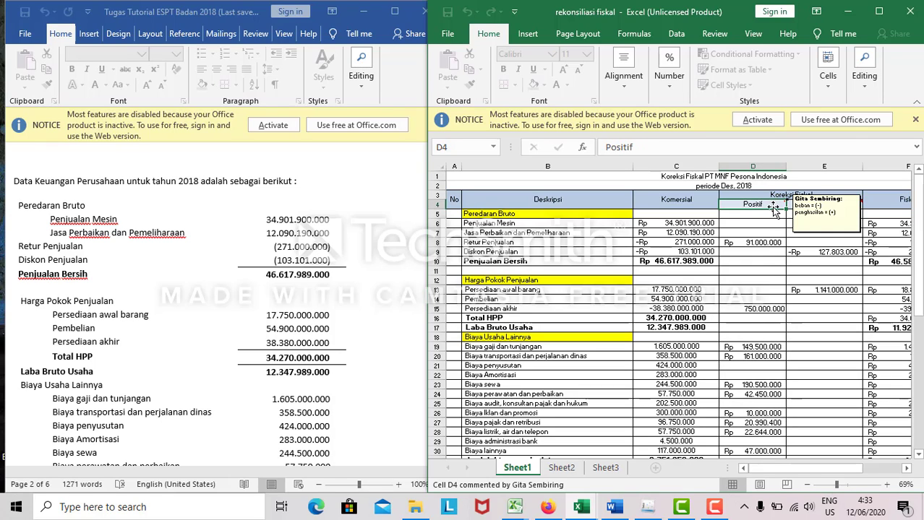
{"action": "mouse_move", "coordinate": [792, 205]}
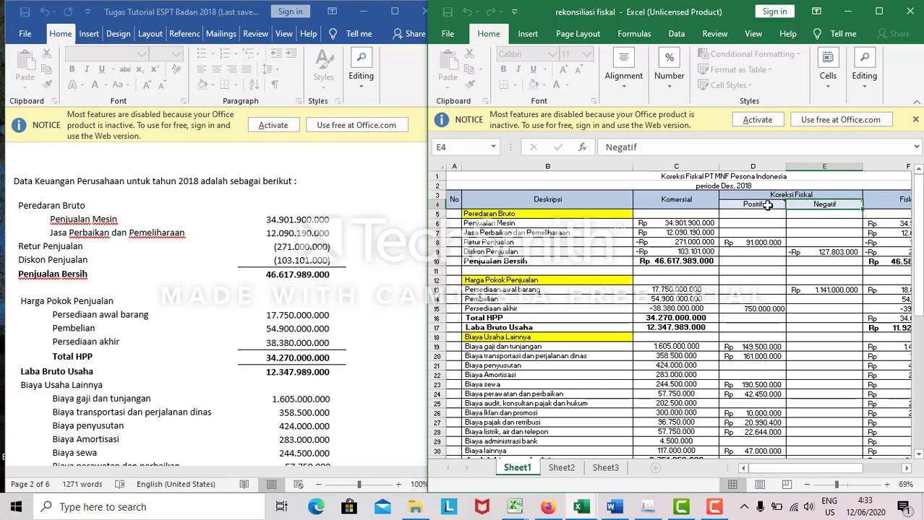
{"action": "mouse_move", "coordinate": [762, 206]}
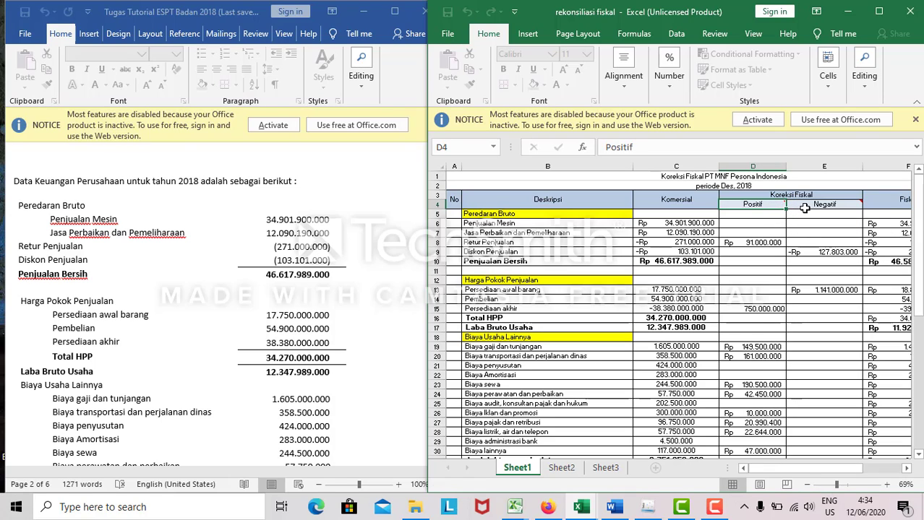
{"action": "left_click", "coordinate": [804, 208]}
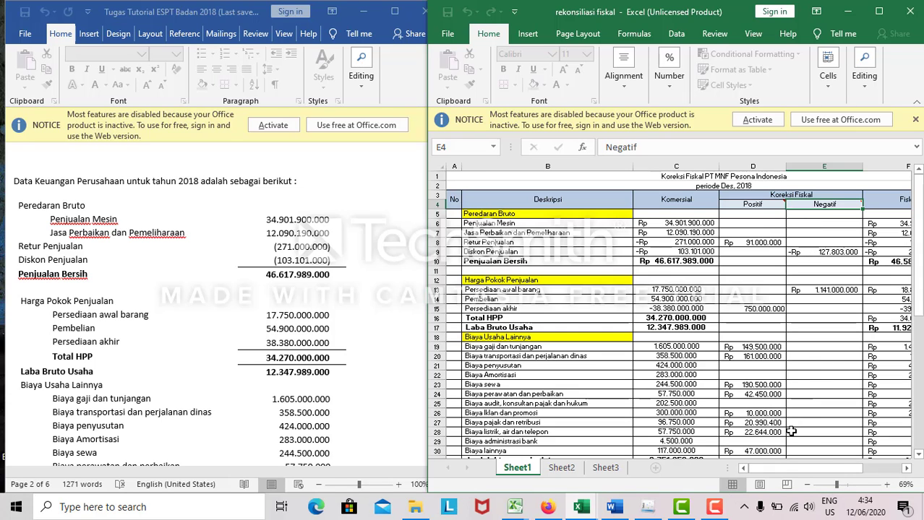
{"action": "left_click_drag", "start_coordinate": [779, 468], "coordinate": [809, 484]}
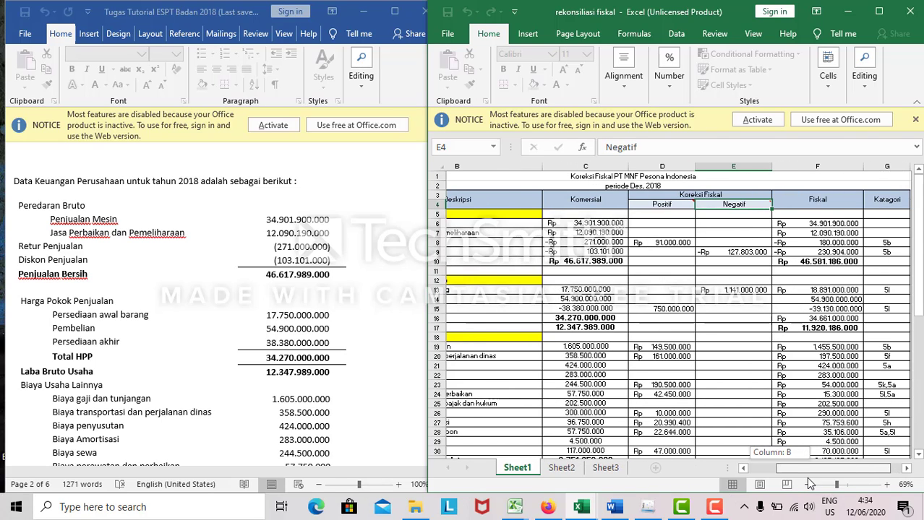
{"action": "left_click_drag", "start_coordinate": [810, 483], "coordinate": [780, 475]}
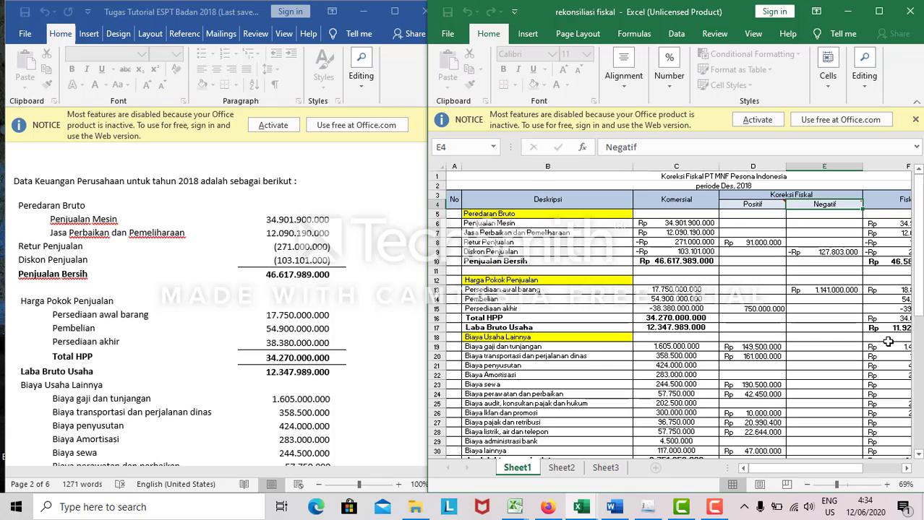
Read notes 1 and 2 in the Word document and compare them with the Retur Penjualan and Diskon Penjualan corrections and categories
{"action": "left_click_drag", "start_coordinate": [919, 321], "coordinate": [919, 323]}
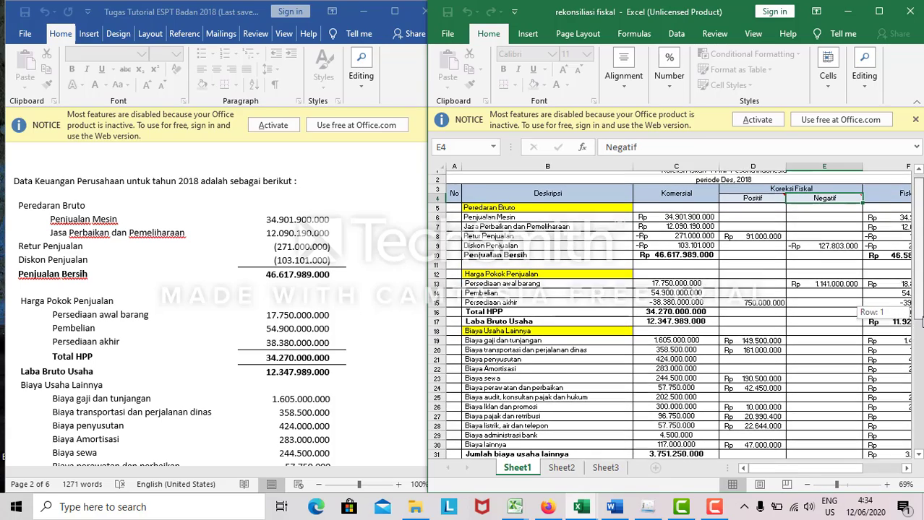
{"action": "scroll", "coordinate": [499, 303], "scroll_direction": "down", "scroll_amount": 1}
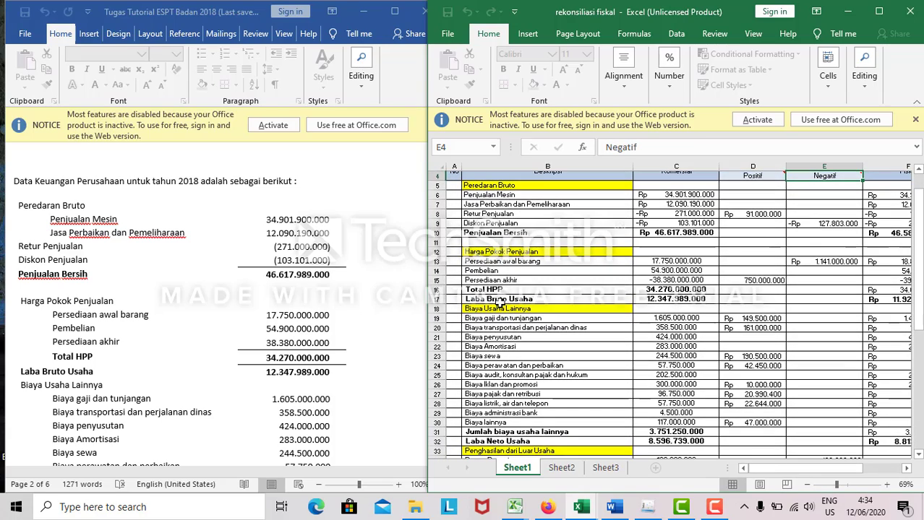
{"action": "left_click", "coordinate": [384, 305]}
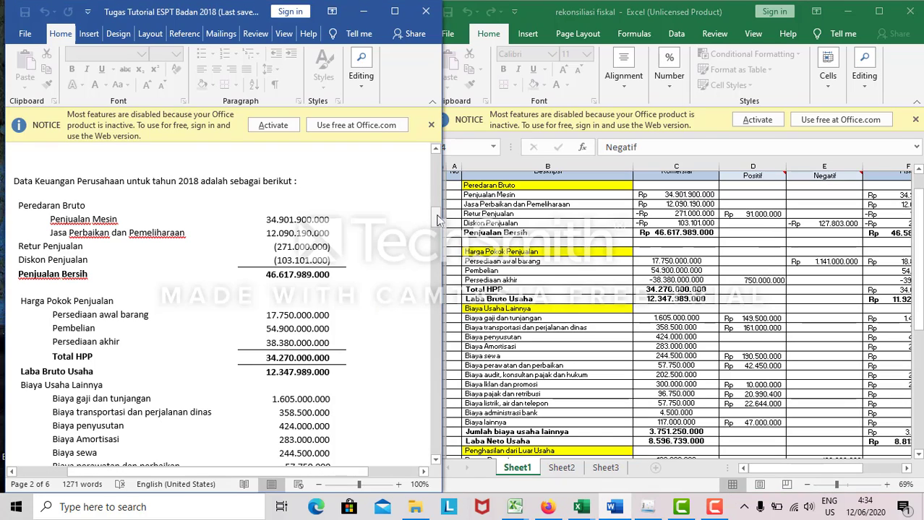
{"action": "left_click_drag", "start_coordinate": [438, 221], "coordinate": [437, 248]}
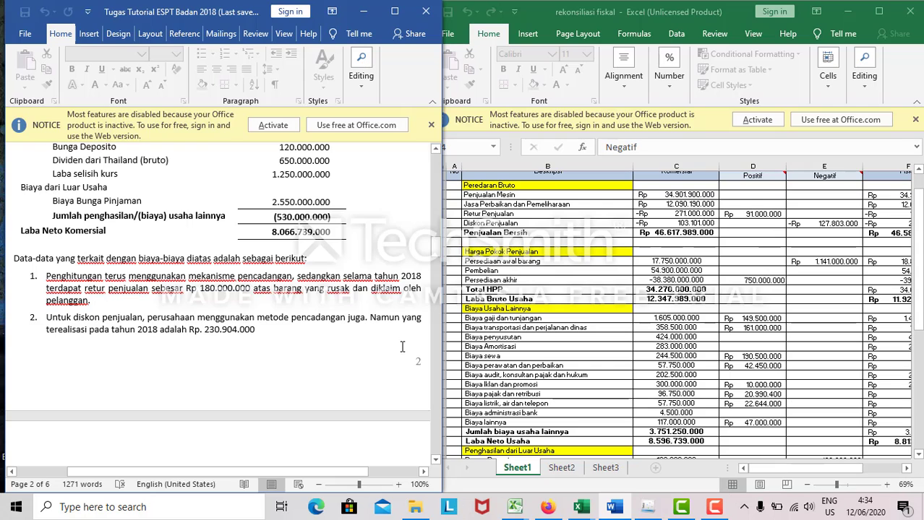
{"action": "left_click_drag", "start_coordinate": [344, 479], "coordinate": [348, 479]}
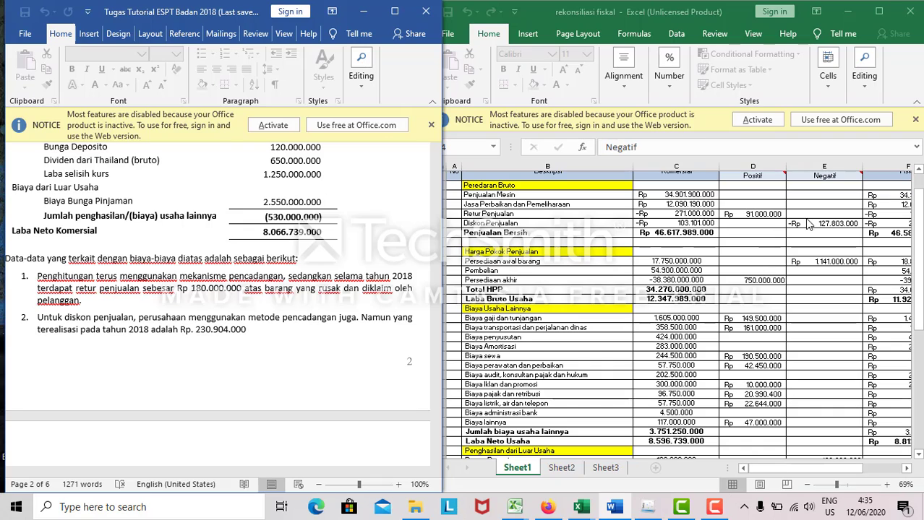
{"action": "left_click", "coordinate": [786, 468]}
{"action": "left_click_drag", "start_coordinate": [787, 468], "coordinate": [811, 473]}
{"action": "left_click", "coordinate": [744, 469]}
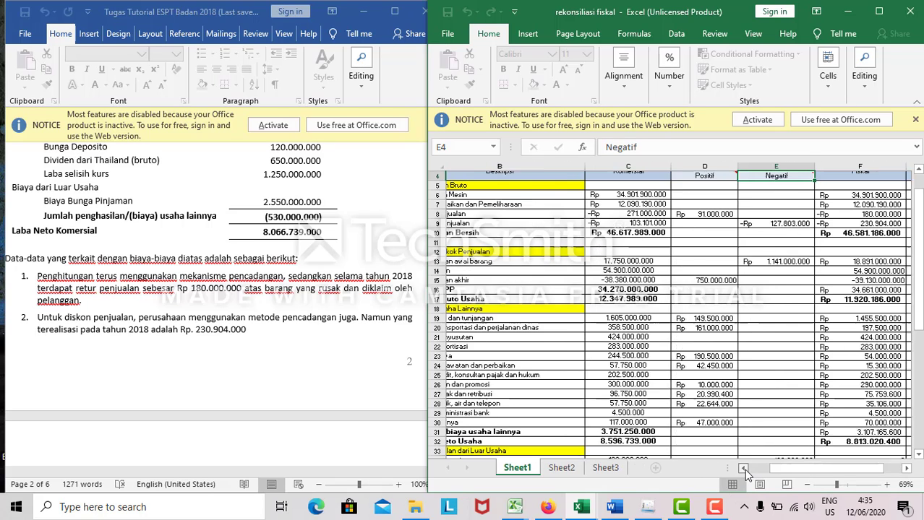
{"action": "left_click", "coordinate": [744, 469]}
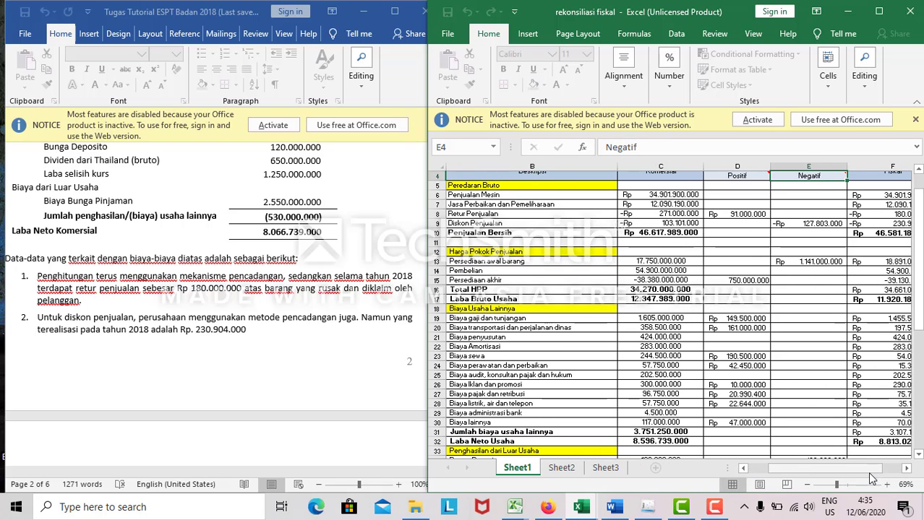
{"action": "left_click_drag", "start_coordinate": [873, 472], "coordinate": [897, 293]}
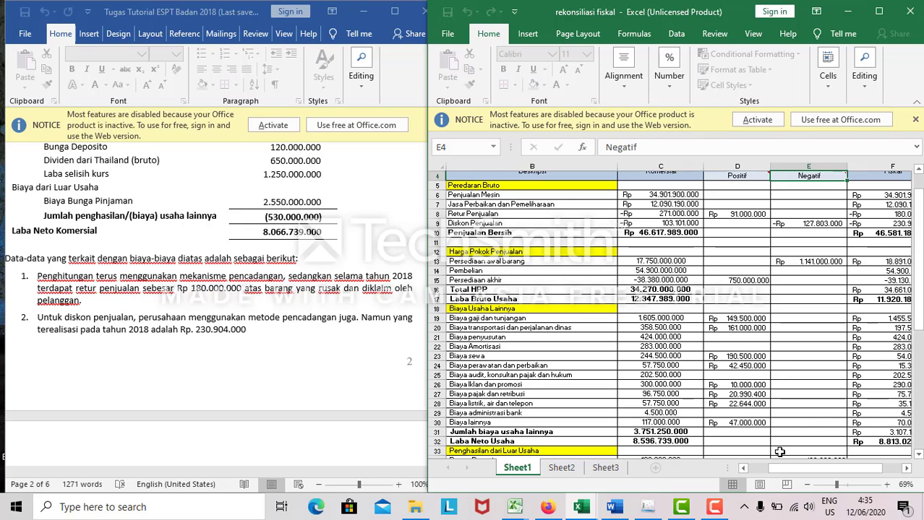
{"action": "left_click", "coordinate": [906, 468]}
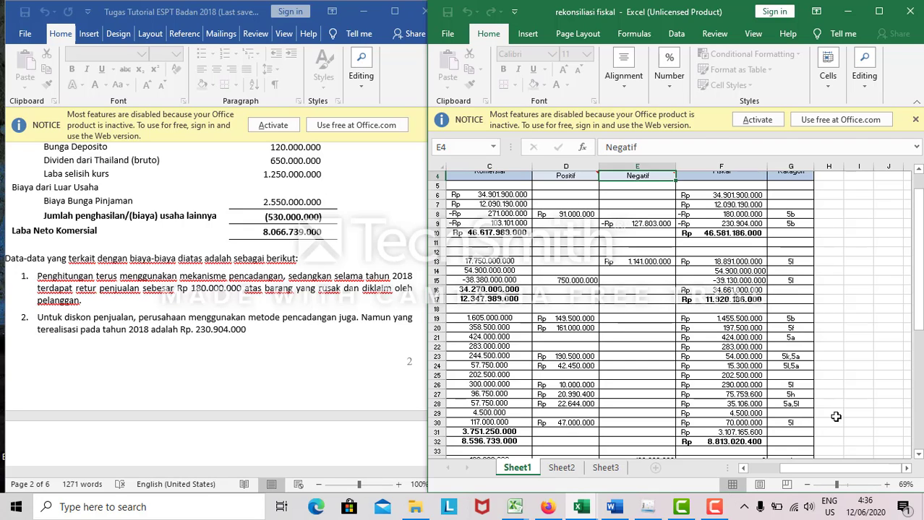
{"action": "left_click_drag", "start_coordinate": [840, 470], "coordinate": [814, 475]}
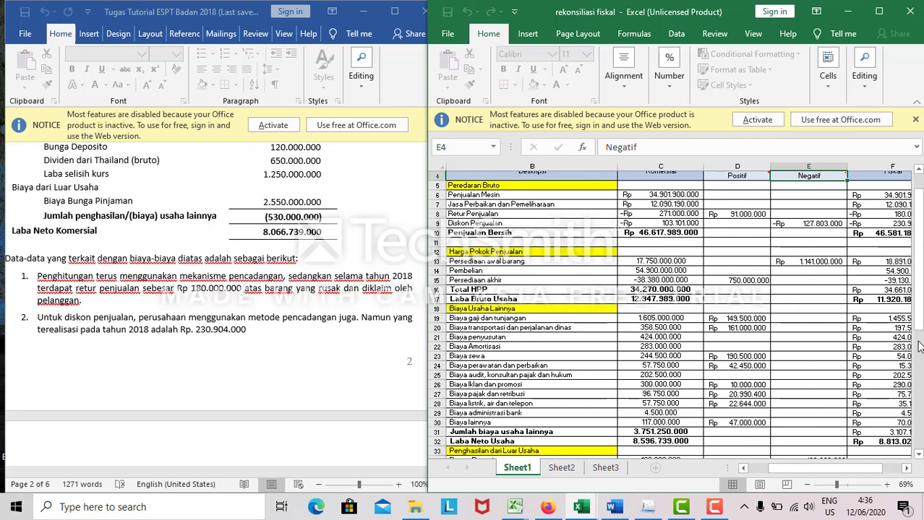
Check note 2 on sales discounts against the Diskon Penjualan row's negative correction, fiscal amount and category
{"action": "left_click_drag", "start_coordinate": [919, 329], "coordinate": [919, 348]}
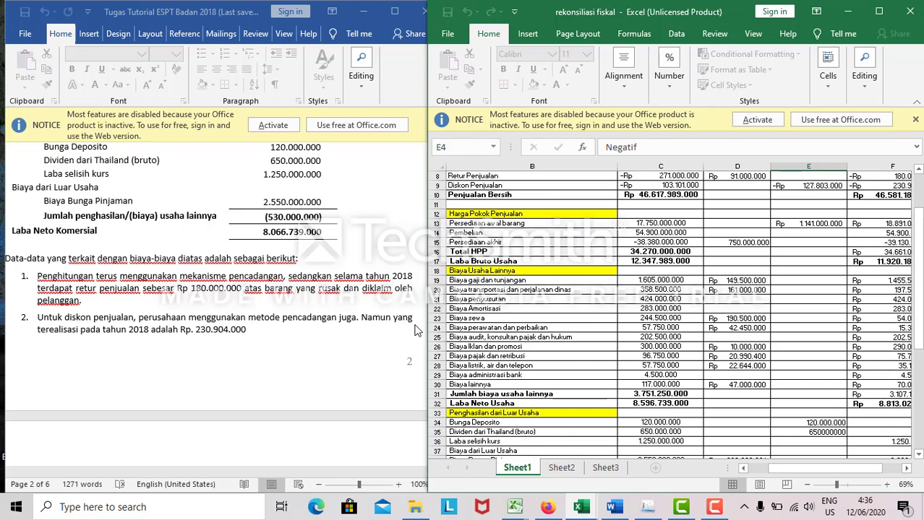
{"action": "left_click", "coordinate": [388, 338]}
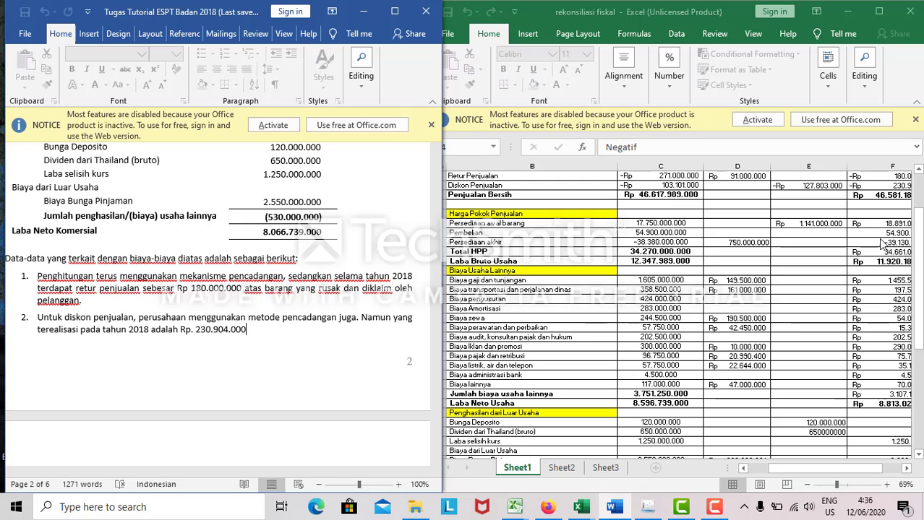
{"action": "left_click", "coordinate": [907, 469]}
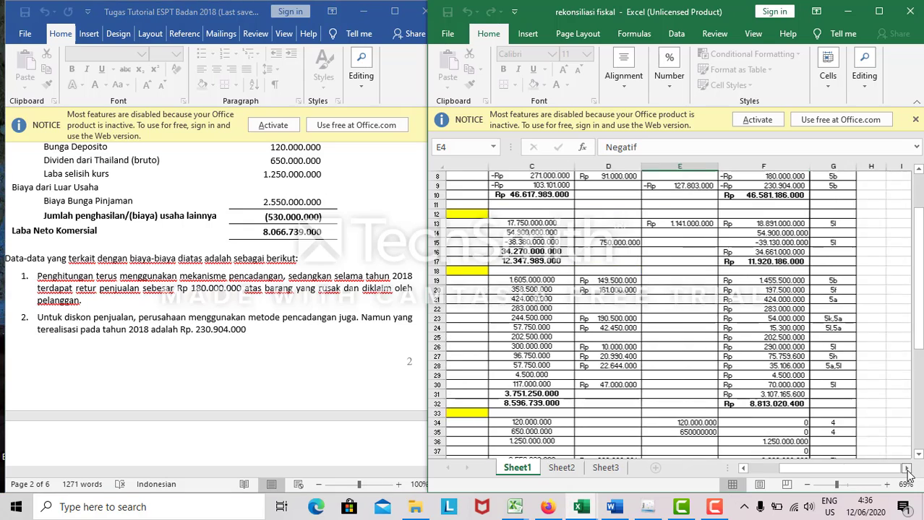
{"action": "left_click", "coordinate": [906, 469]}
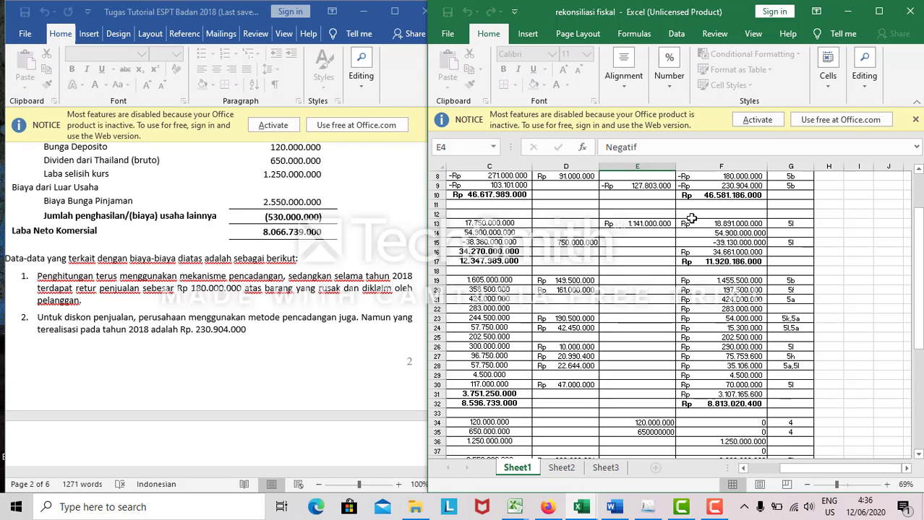
{"action": "left_click_drag", "start_coordinate": [787, 468], "coordinate": [753, 469]}
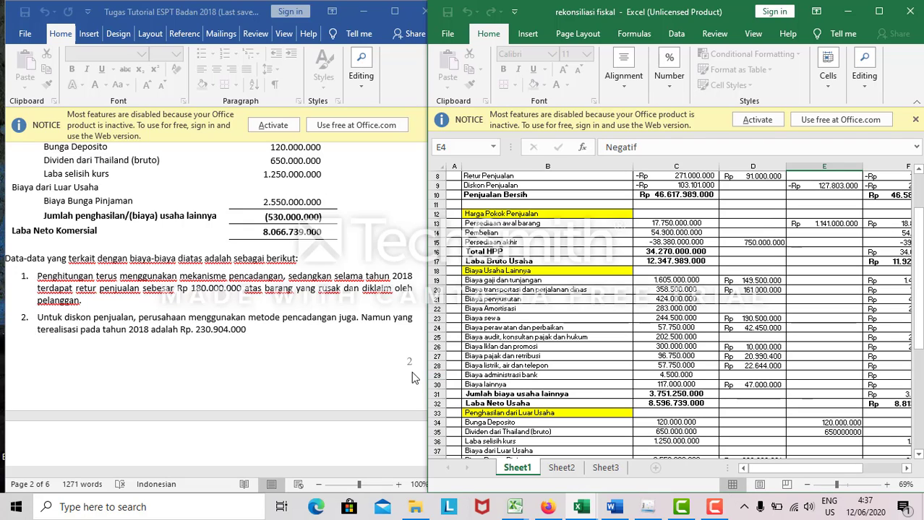
Read note 3 on inventory valuation and inspect the Persediaan awal barang commercial amount and fiscal formula in C13 and F13
{"action": "left_click_drag", "start_coordinate": [428, 253], "coordinate": [445, 280]}
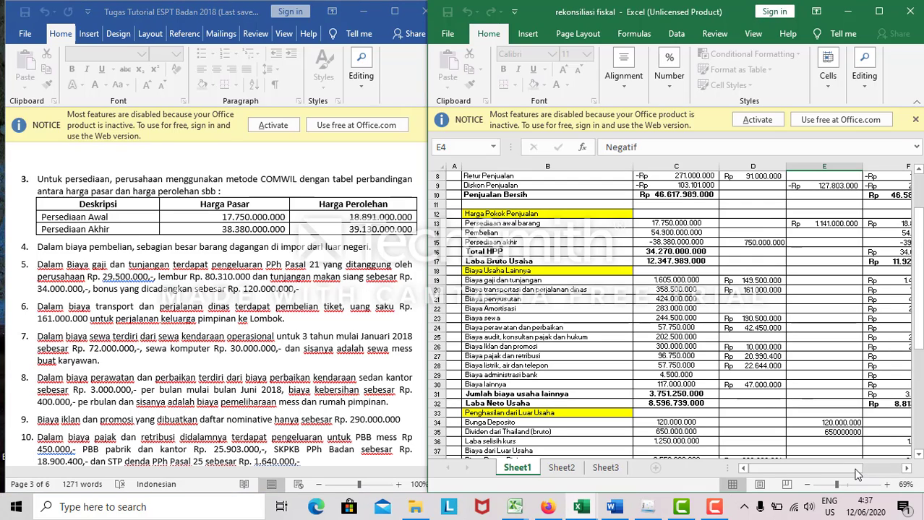
{"action": "mouse_move", "coordinate": [860, 473]}
{"action": "left_mouse_down"}
{"action": "mouse_move", "coordinate": [851, 474]}
{"action": "mouse_move", "coordinate": [866, 473]}
{"action": "mouse_move", "coordinate": [862, 482]}
{"action": "left_mouse_up"}
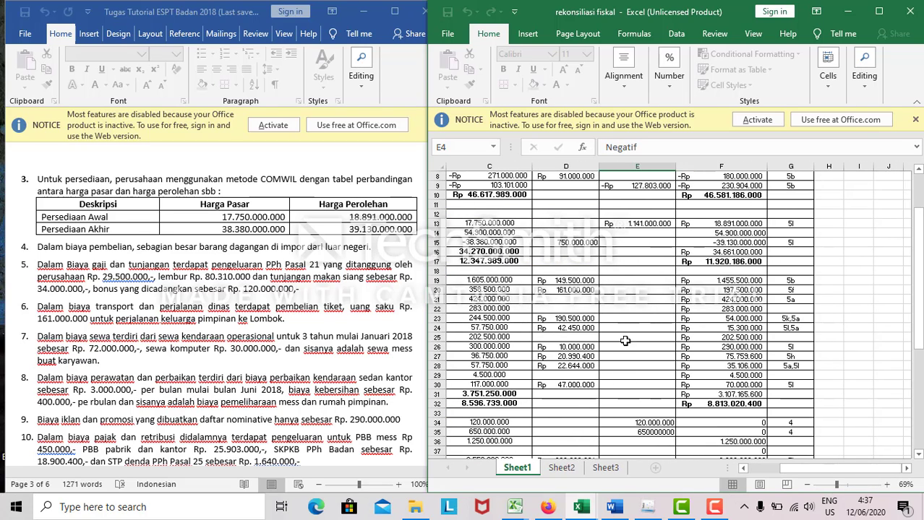
{"action": "left_click", "coordinate": [525, 222]}
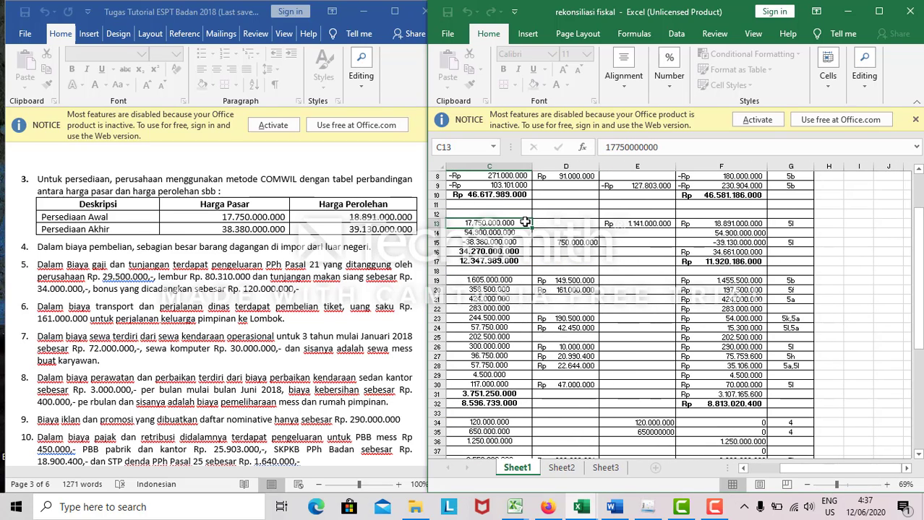
{"action": "left_click", "coordinate": [692, 225]}
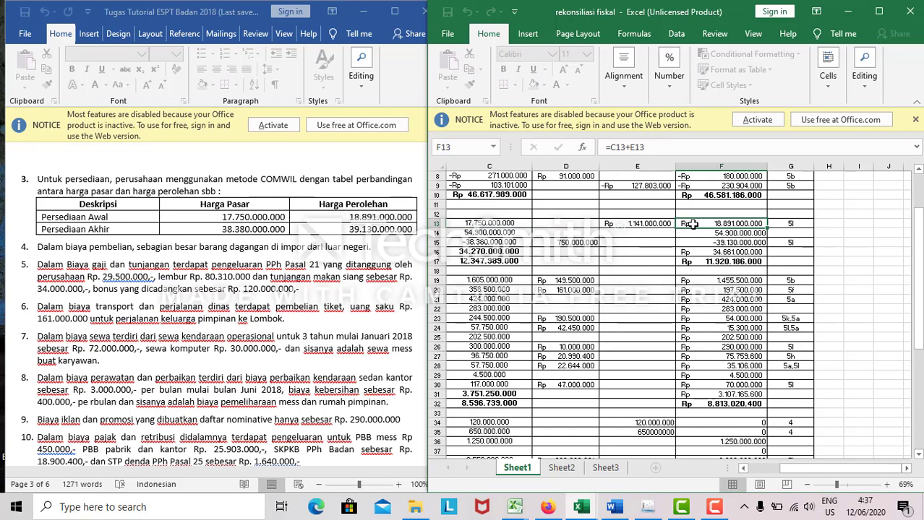
Inspect the Persediaan awal barang negative correction in E13 and the commercial amounts of Persediaan akhir and Pembelian in C15 and C14
{"action": "left_click", "coordinate": [663, 225]}
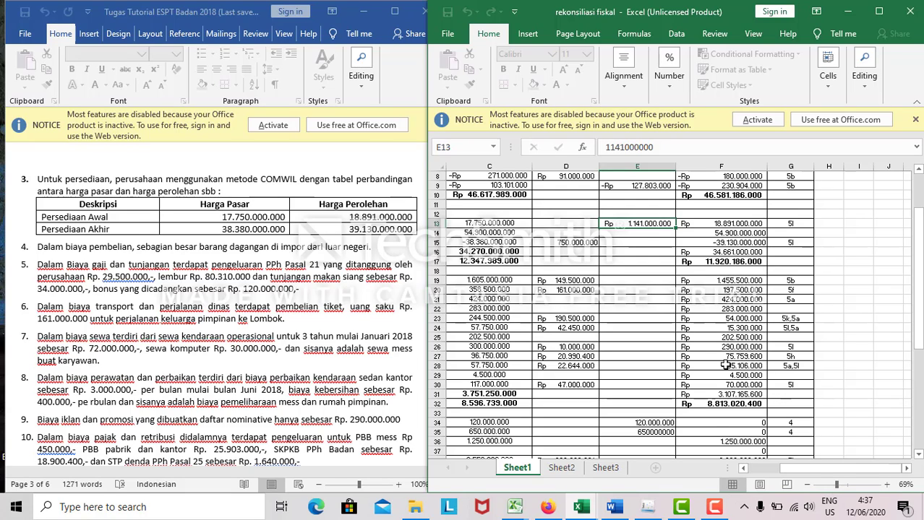
{"action": "left_click", "coordinate": [743, 469]}
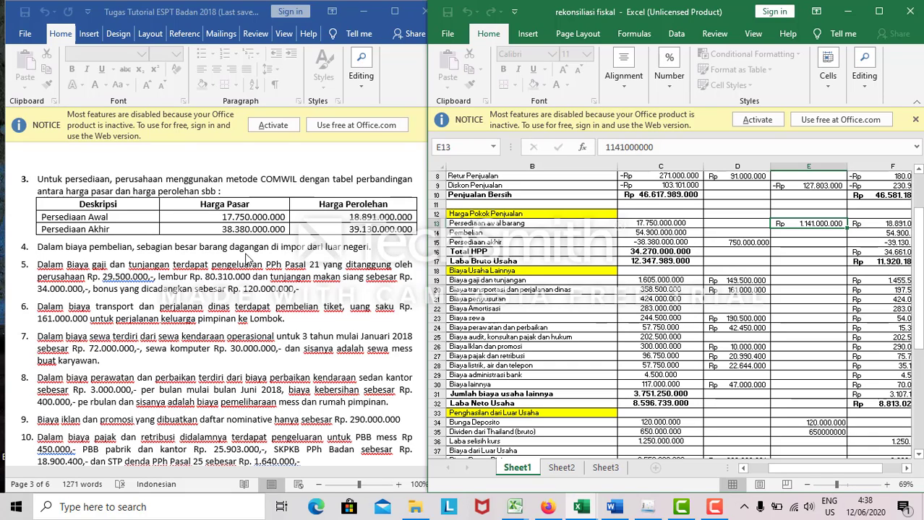
{"action": "left_click", "coordinate": [686, 242]}
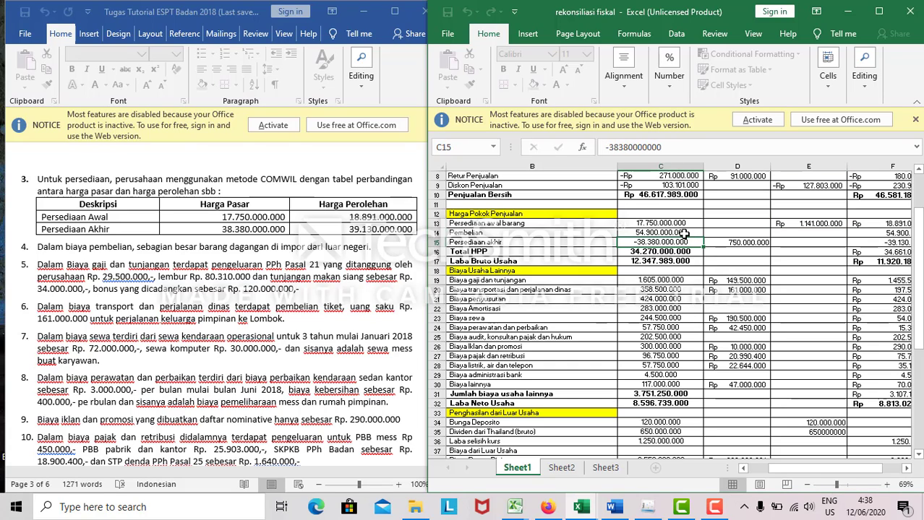
{"action": "left_click", "coordinate": [684, 233]}
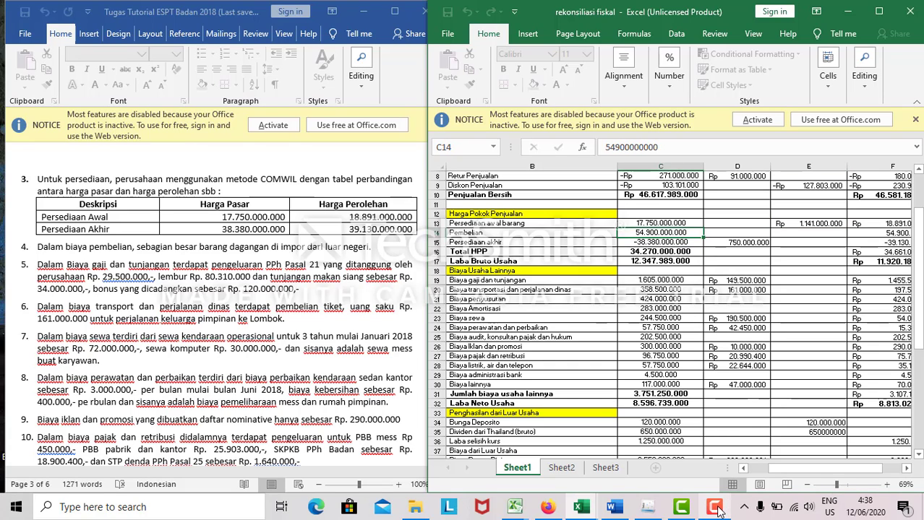
{"action": "mouse_move", "coordinate": [716, 509]}
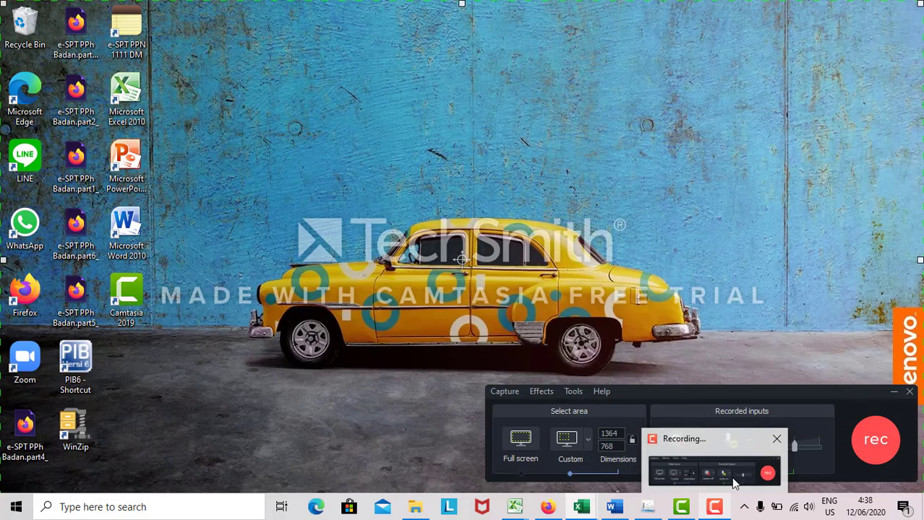
{"action": "left_click", "coordinate": [731, 477]}
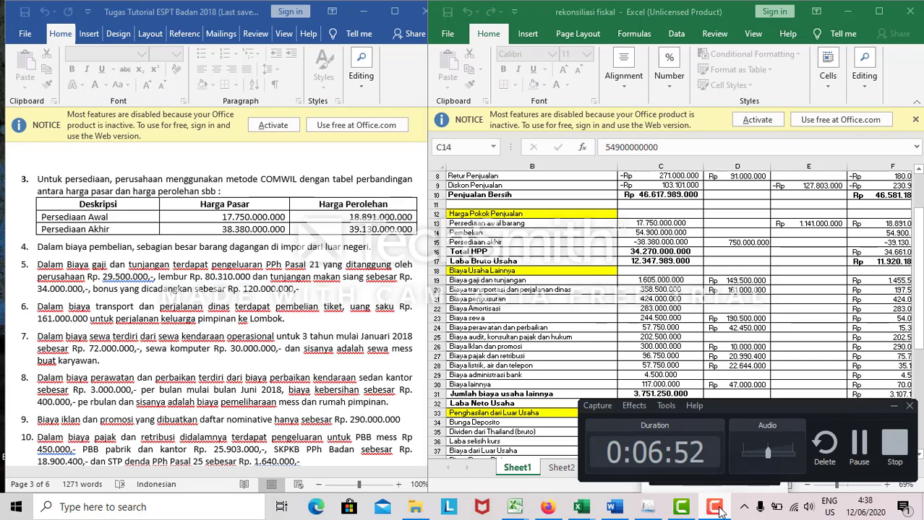
{"action": "left_click", "coordinate": [716, 508]}
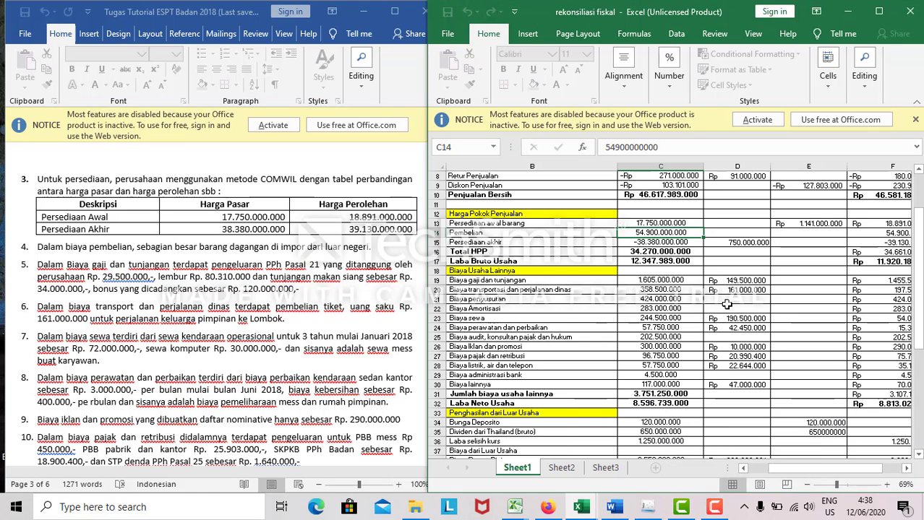
Check Persediaan akhir against note 3 by inspecting its commercial amount, positive correction and fiscal formula in C15, D15 and F15
{"action": "left_click", "coordinate": [663, 243]}
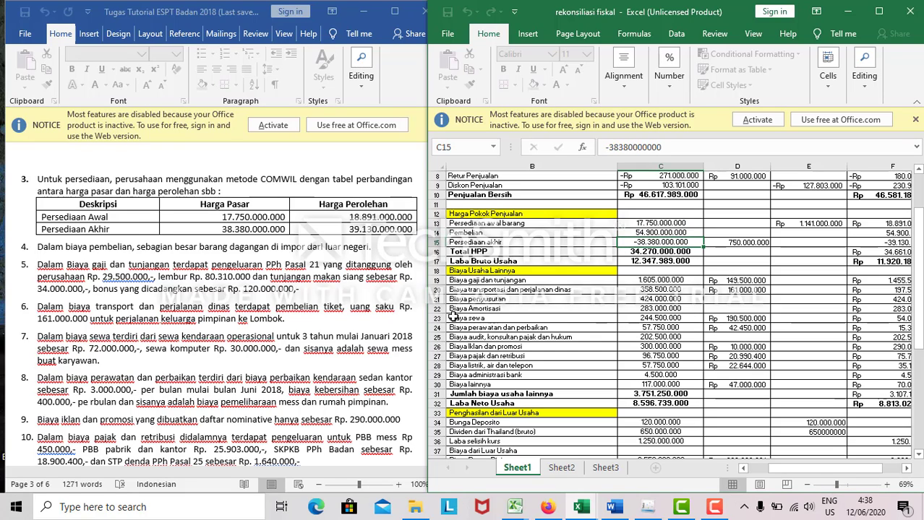
{"action": "left_click_drag", "start_coordinate": [808, 470], "coordinate": [830, 477]}
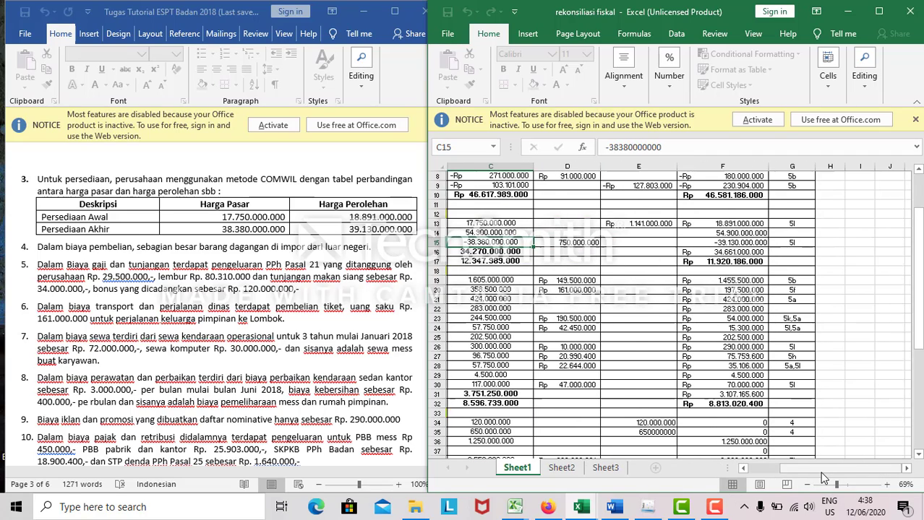
{"action": "left_click", "coordinate": [571, 243]}
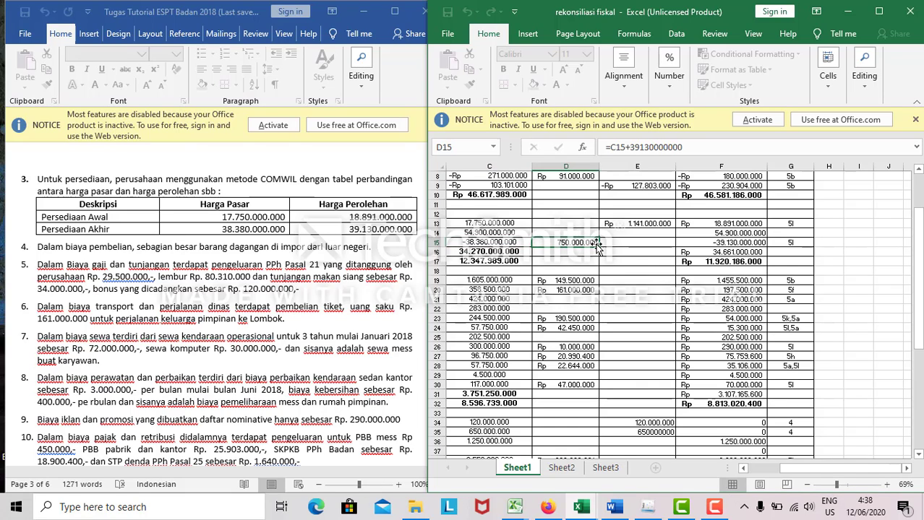
{"action": "left_click", "coordinate": [724, 245]}
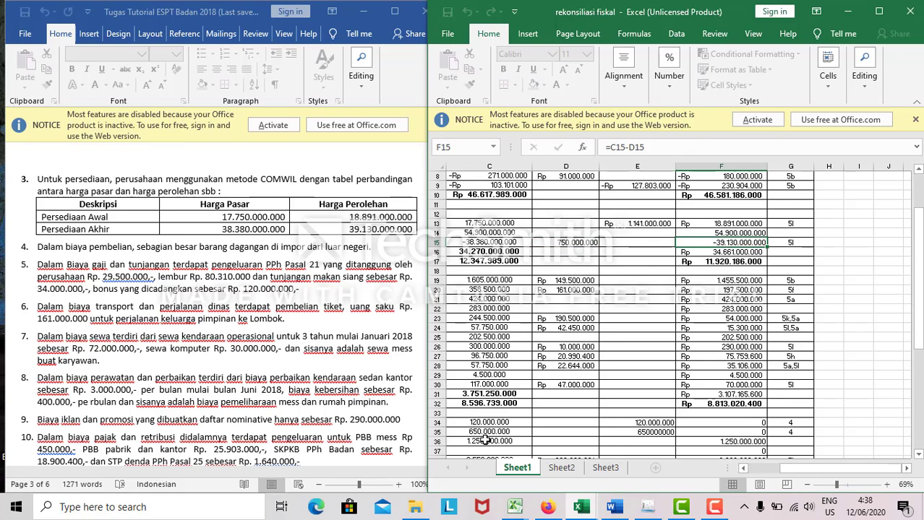
View notes 4 to 12 in the Word document, and inspect the Laba Bruto Usaha fiscal amount in F17 and commercial formula in C17
{"action": "left_click", "coordinate": [421, 218]}
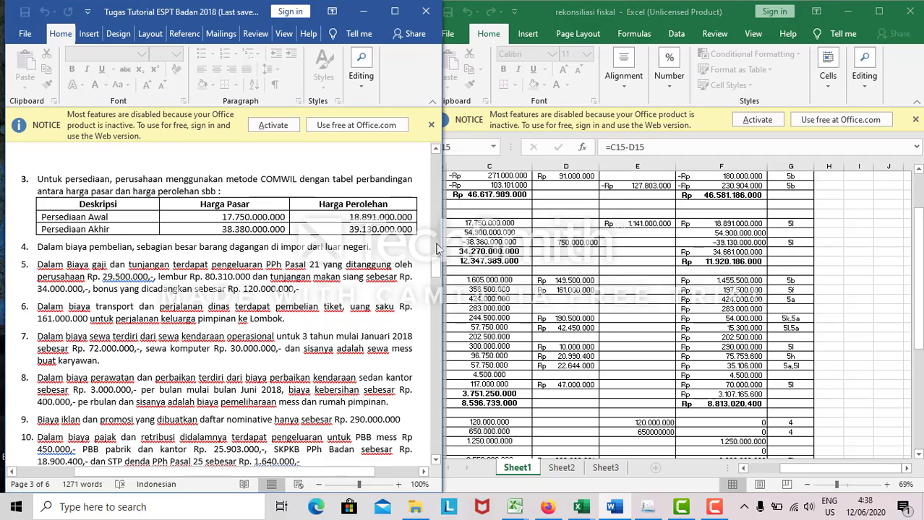
{"action": "left_click_drag", "start_coordinate": [435, 264], "coordinate": [436, 270]}
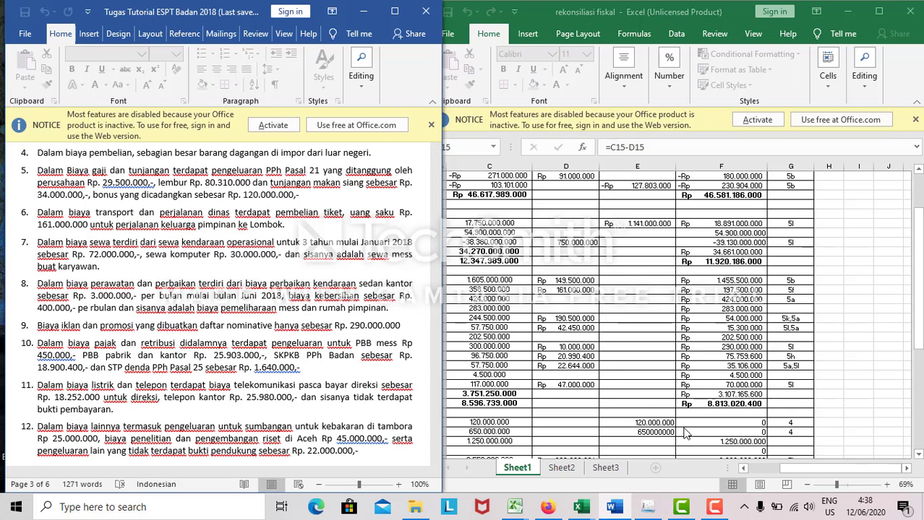
{"action": "mouse_move", "coordinate": [805, 470]}
{"action": "left_mouse_down"}
{"action": "mouse_move", "coordinate": [759, 473]}
{"action": "mouse_move", "coordinate": [798, 475]}
{"action": "left_mouse_up"}
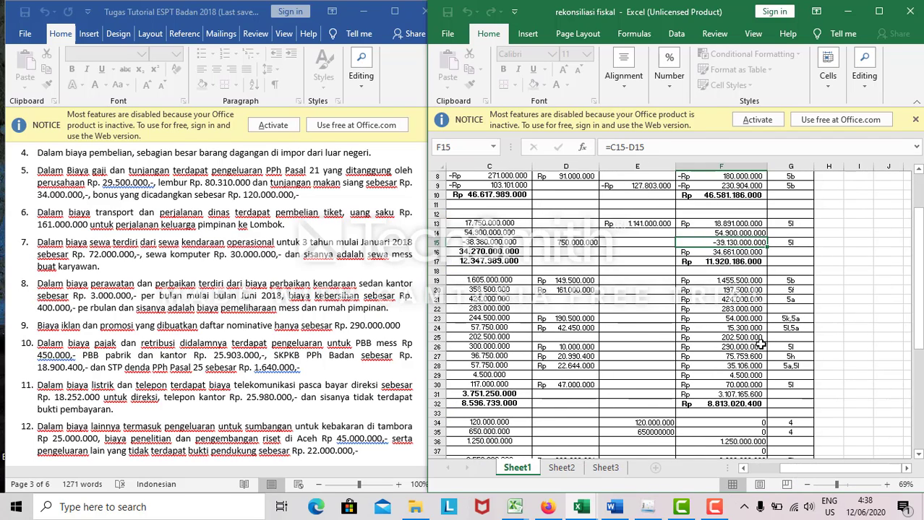
{"action": "left_click", "coordinate": [750, 262]}
{"action": "left_click", "coordinate": [505, 260]}
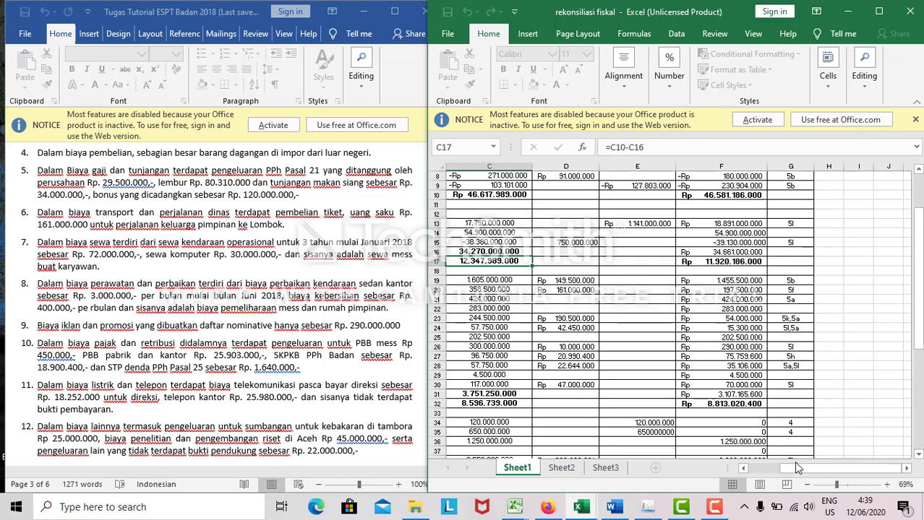
Compare note 5 on salaries and allowances with the Biaya gaji dan tunjangan commercial amount in C19 and positive correction formula in D19
{"action": "left_click_drag", "start_coordinate": [797, 469], "coordinate": [765, 473]}
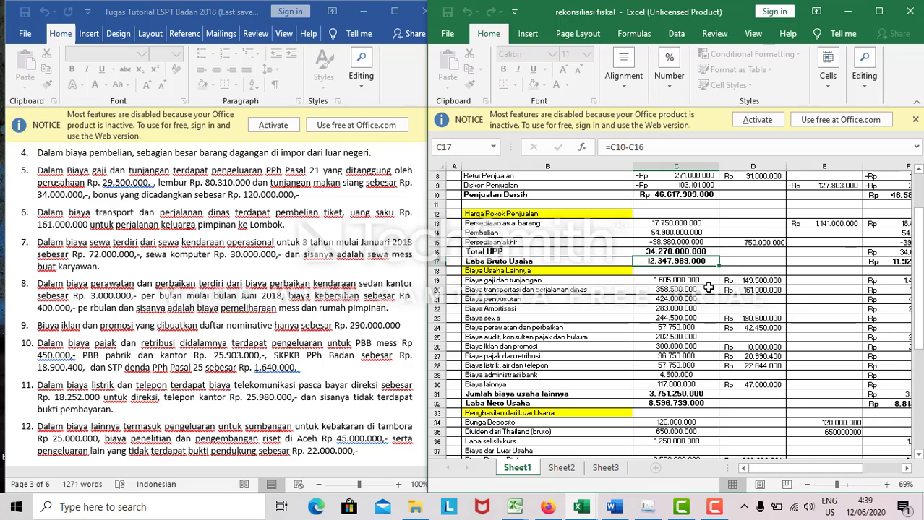
{"action": "left_click", "coordinate": [671, 281]}
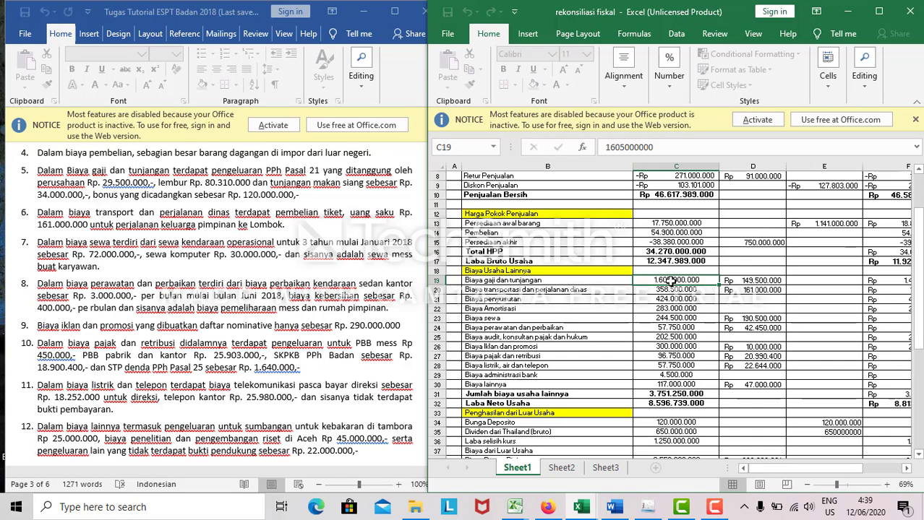
{"action": "left_click", "coordinate": [746, 282]}
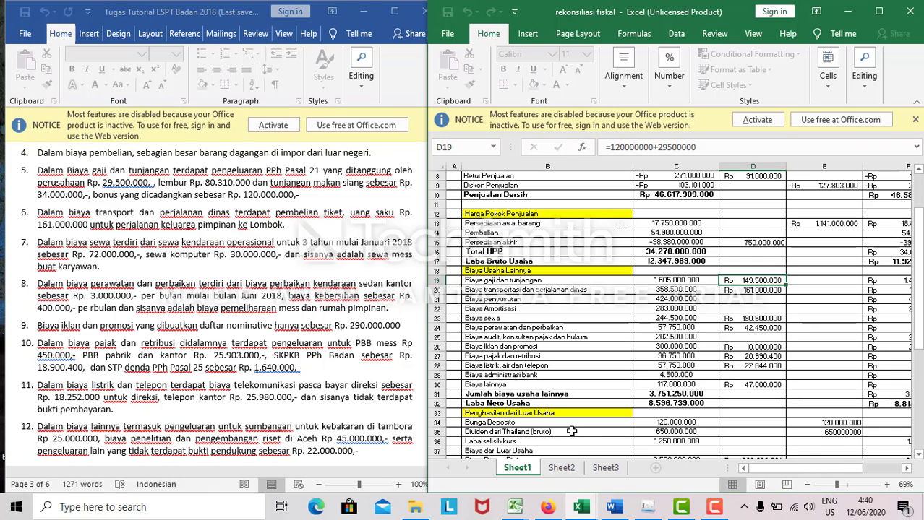
Read note 6 on transport and business travel, and check the Biaya transportasi dan perjalanan dinas row's positive correction, fiscal amount and category
{"action": "left_click", "coordinate": [386, 355]}
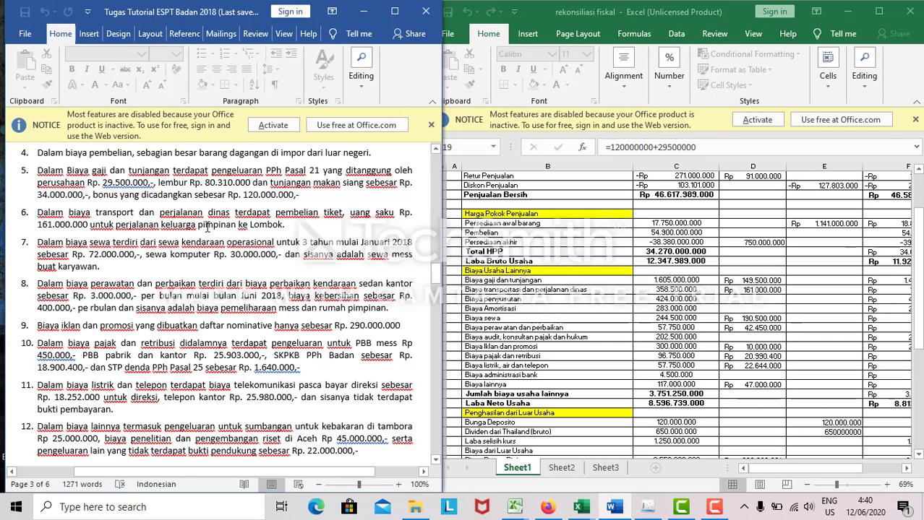
{"action": "left_click", "coordinate": [762, 290]}
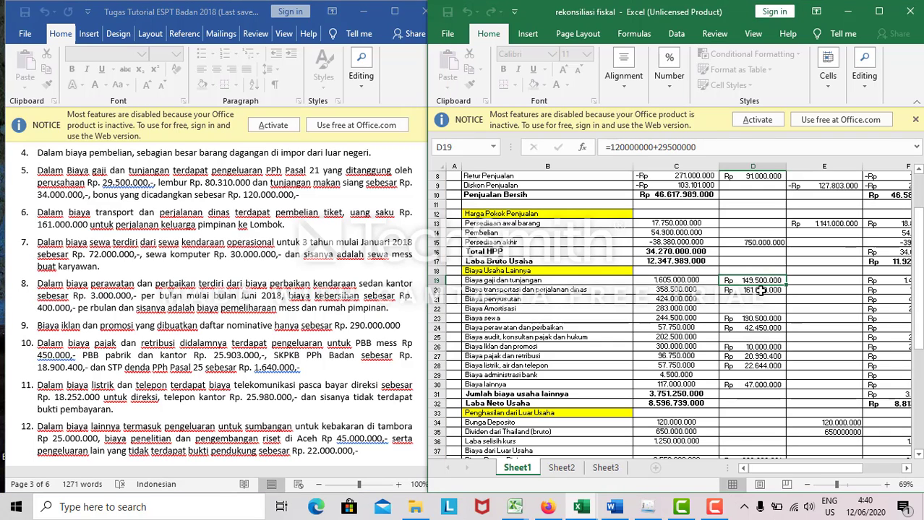
{"action": "left_click", "coordinate": [762, 290]}
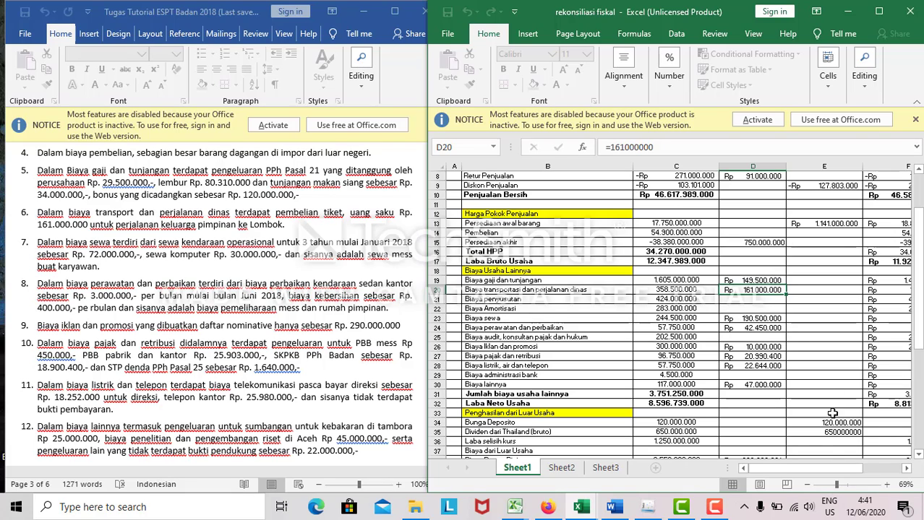
{"action": "left_click_drag", "start_coordinate": [829, 469], "coordinate": [862, 475]}
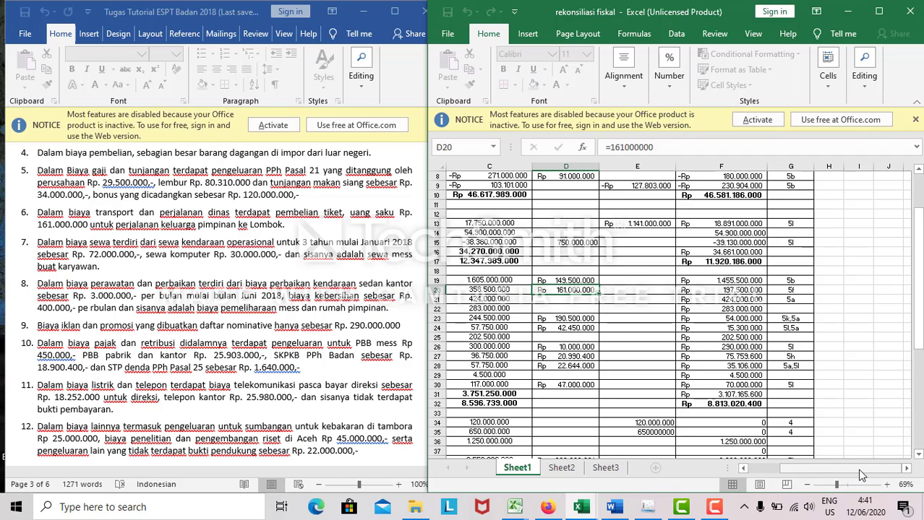
Check the Biaya sewa commercial amount in C23 and positive correction formula in D23 against note 7 on vehicle, computer and mess rent
{"action": "left_click_drag", "start_coordinate": [860, 474], "coordinate": [824, 474]}
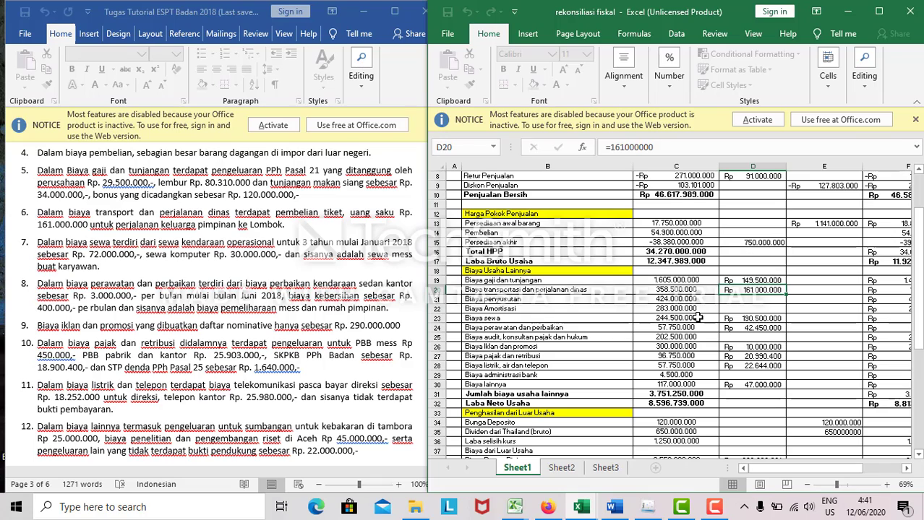
{"action": "left_click", "coordinate": [692, 319]}
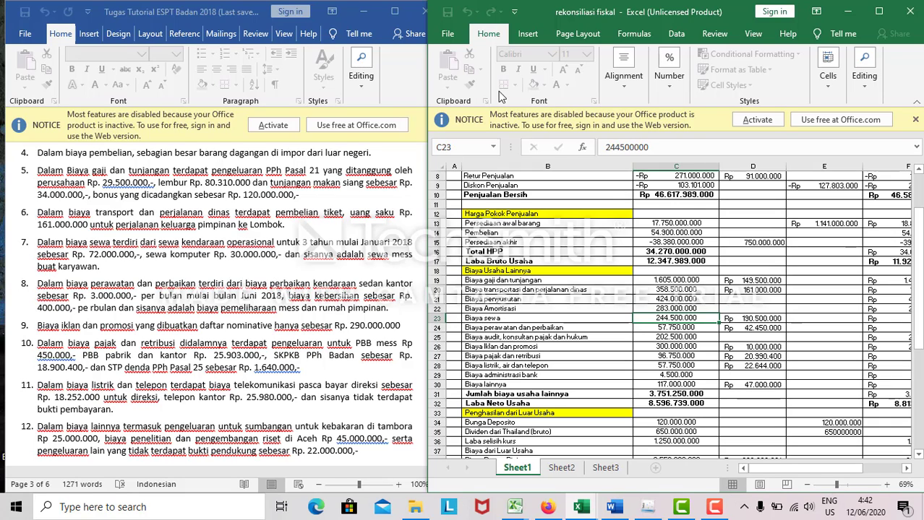
{"action": "left_click", "coordinate": [775, 322]}
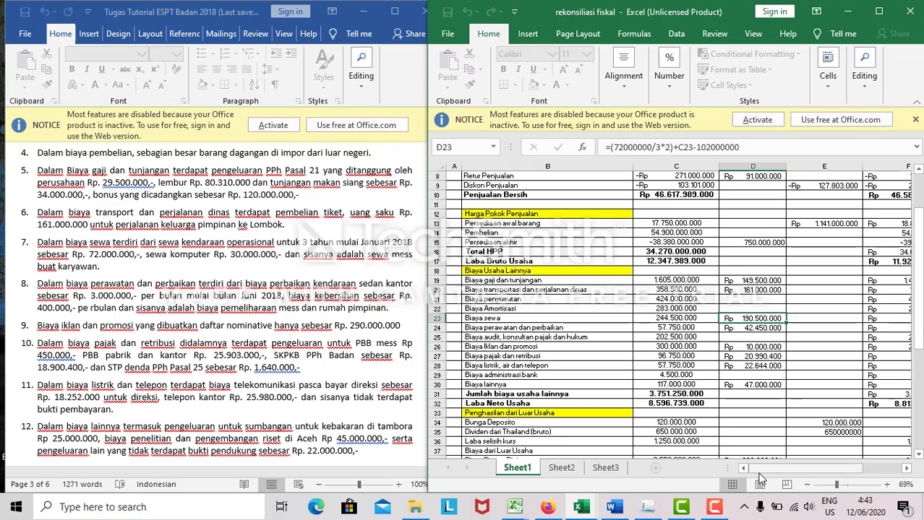
Read note 8 on maintenance and repairs, and check the Biaya perawatan dan perbaikan amount in C24 and positive correction formula in D24
{"action": "left_click", "coordinate": [365, 356]}
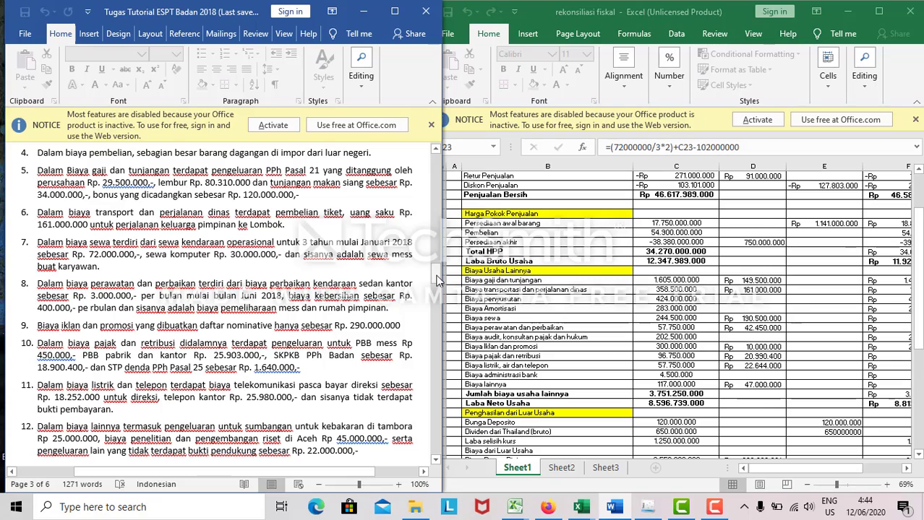
{"action": "left_click_drag", "start_coordinate": [436, 280], "coordinate": [436, 287]}
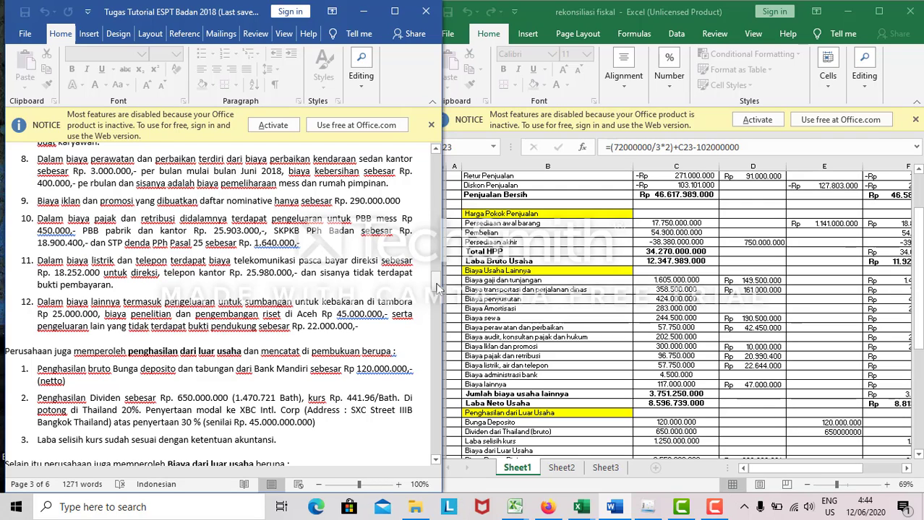
{"action": "left_click", "coordinate": [773, 318]}
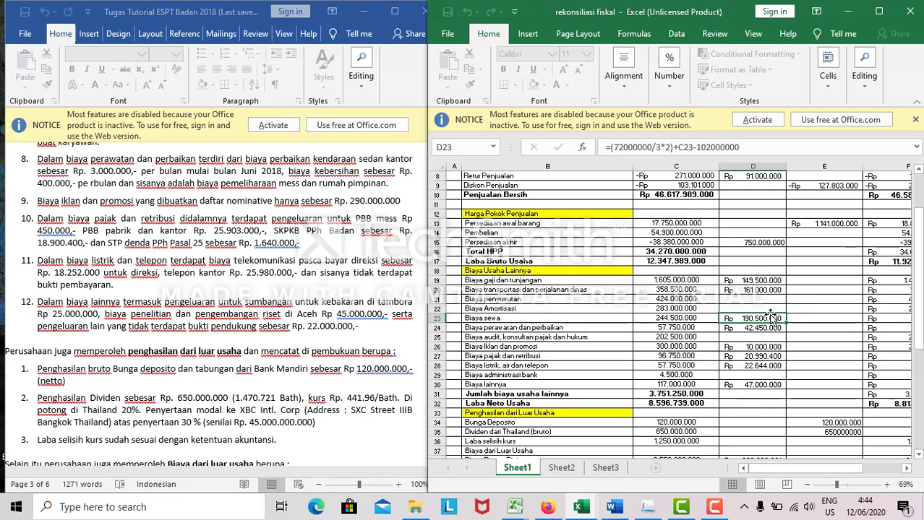
{"action": "left_click", "coordinate": [768, 326]}
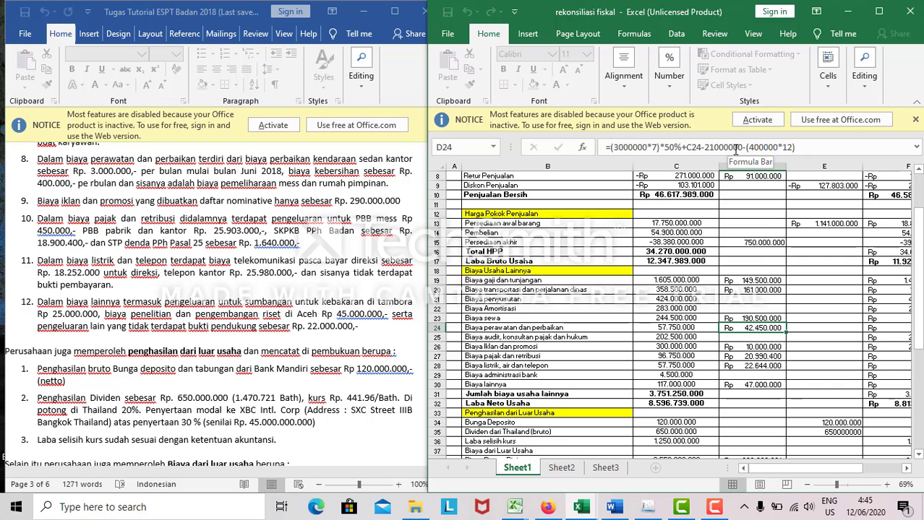
{"action": "left_click", "coordinate": [692, 327]}
{"action": "key", "text": "ctrl+c"}
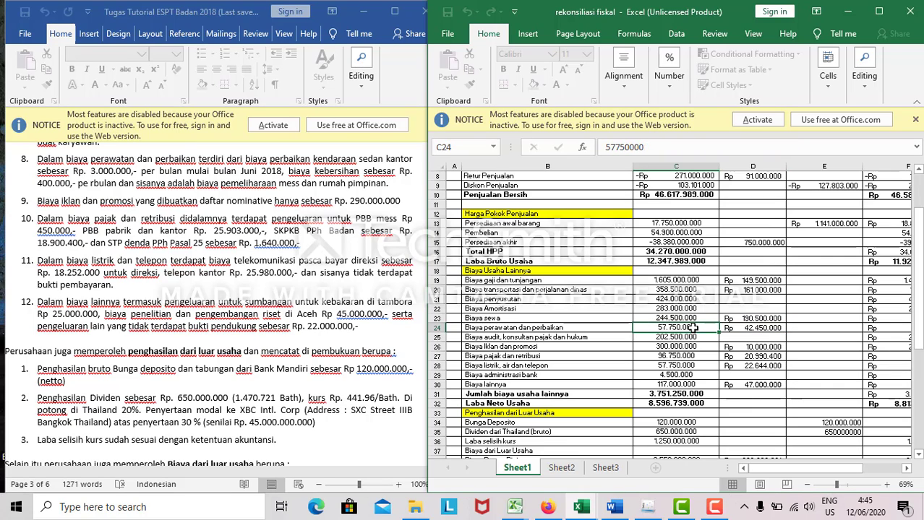
{"action": "left_click", "coordinate": [732, 329]}
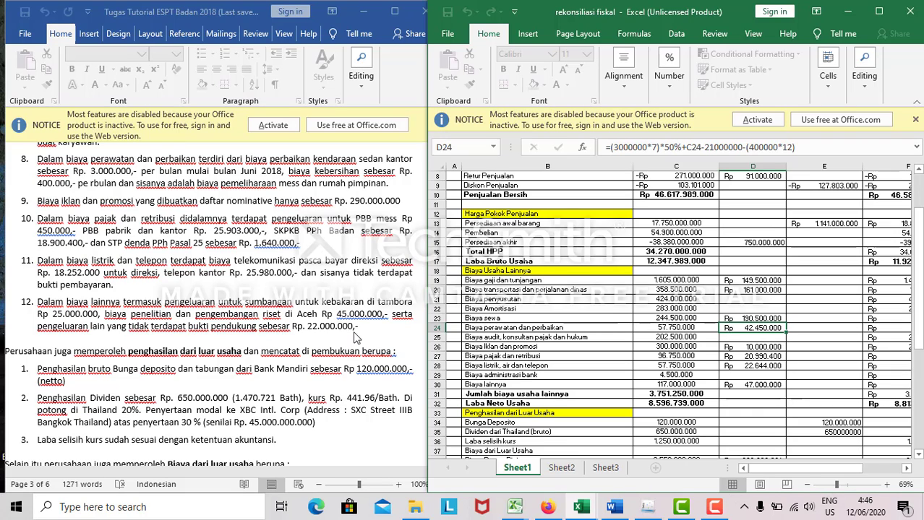
Compare notes 9 and 10 with the amounts and positive correction formulas for Biaya iklan dan promosi (C26:D26) and Biaya pajak dan retribusi (C27:D27)
{"action": "left_click", "coordinate": [391, 347]}
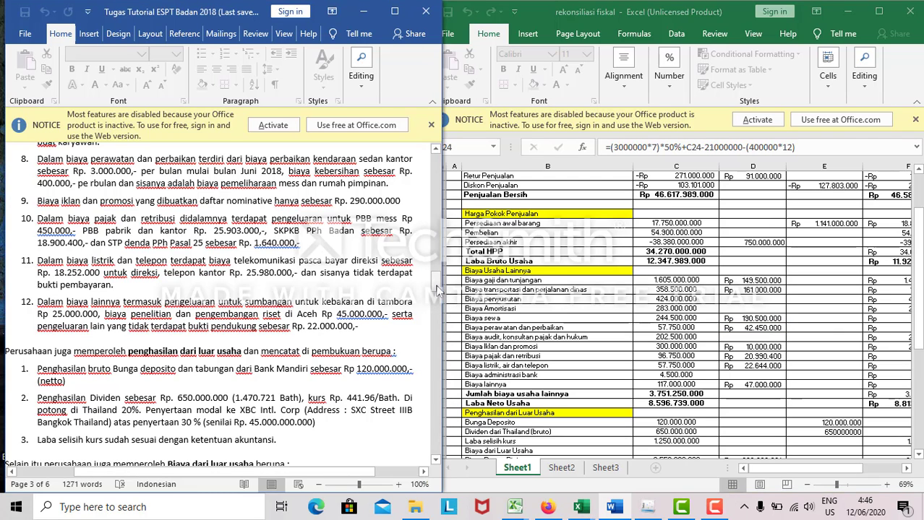
{"action": "left_click_drag", "start_coordinate": [437, 289], "coordinate": [437, 293]}
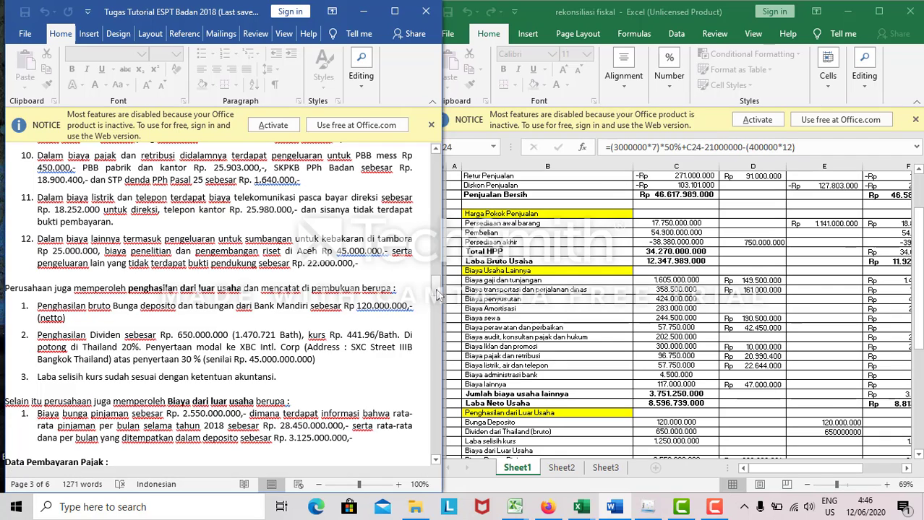
{"action": "left_click_drag", "start_coordinate": [436, 293], "coordinate": [437, 286]}
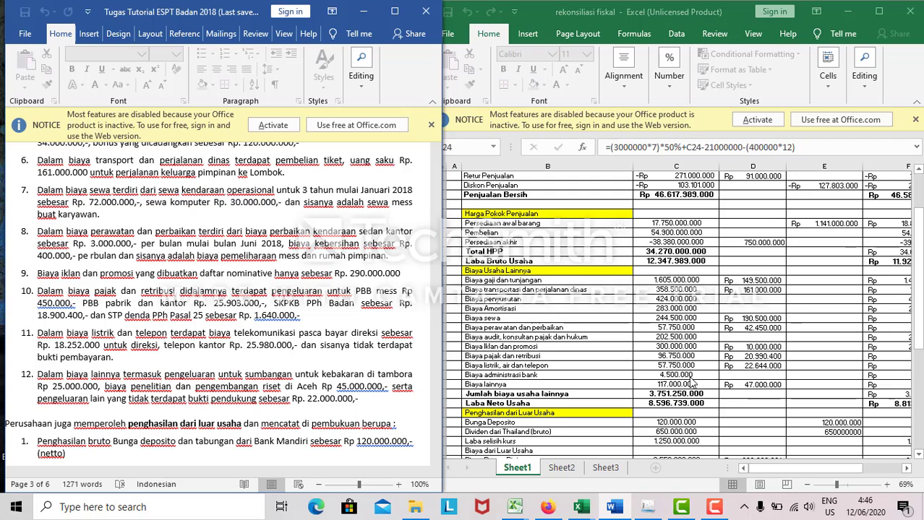
{"action": "left_click", "coordinate": [701, 349]}
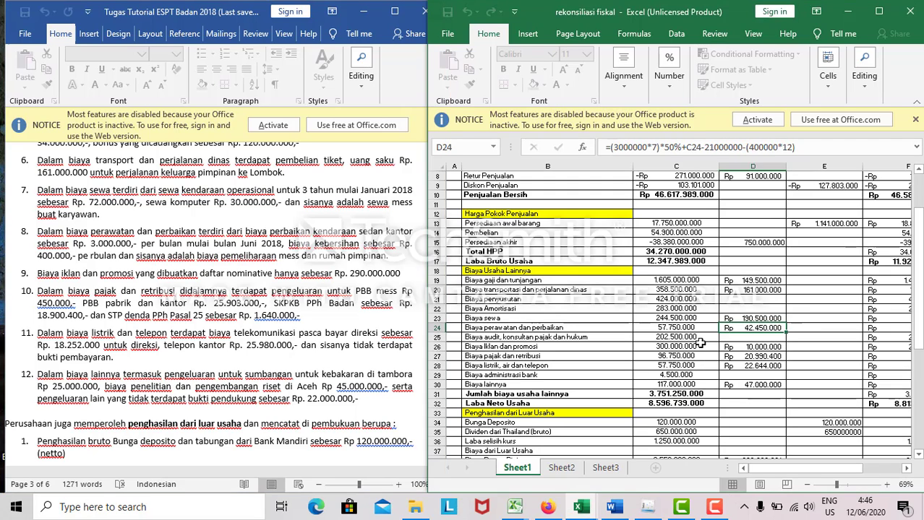
{"action": "left_click", "coordinate": [701, 348]}
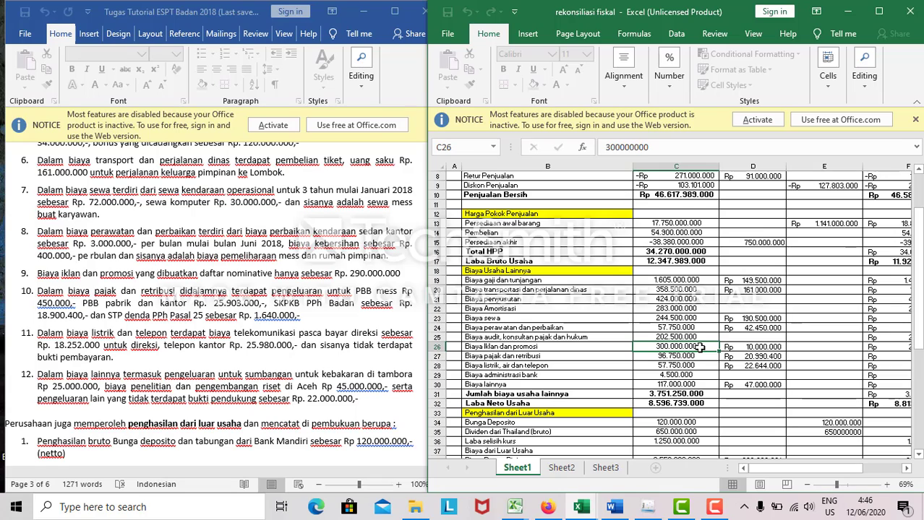
{"action": "left_click", "coordinate": [742, 348]}
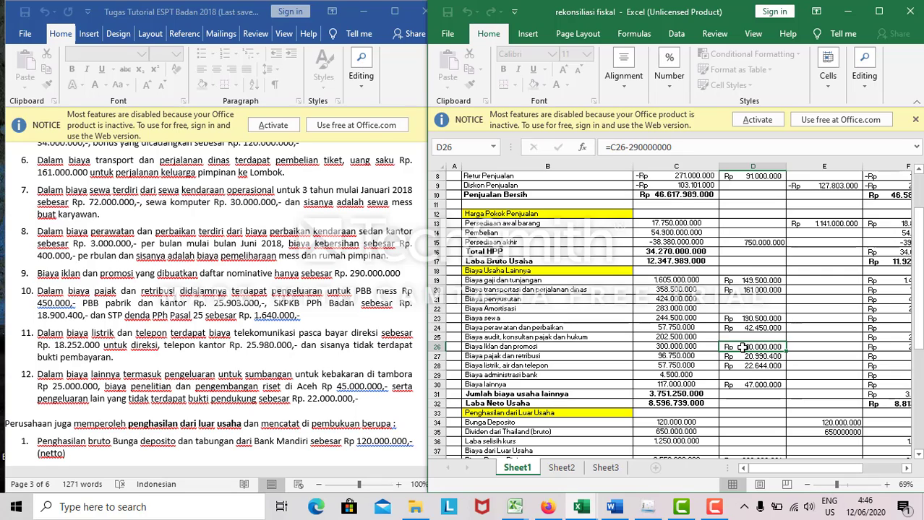
{"action": "left_click", "coordinate": [699, 356]}
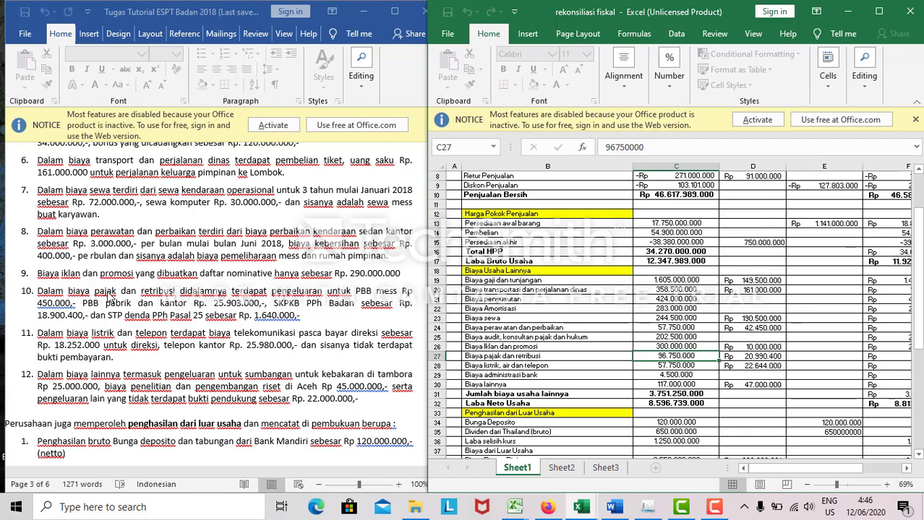
{"action": "left_click", "coordinate": [755, 358]}
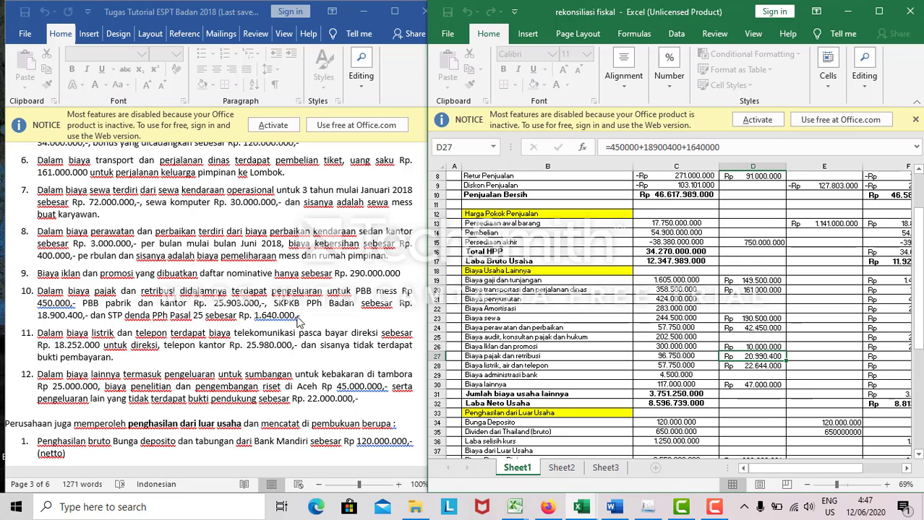
Read note 11 on electricity and telephone, and check the Biaya listrik, air dan telepon amount in C28 and positive correction formula in D28
{"action": "left_click", "coordinate": [307, 345]}
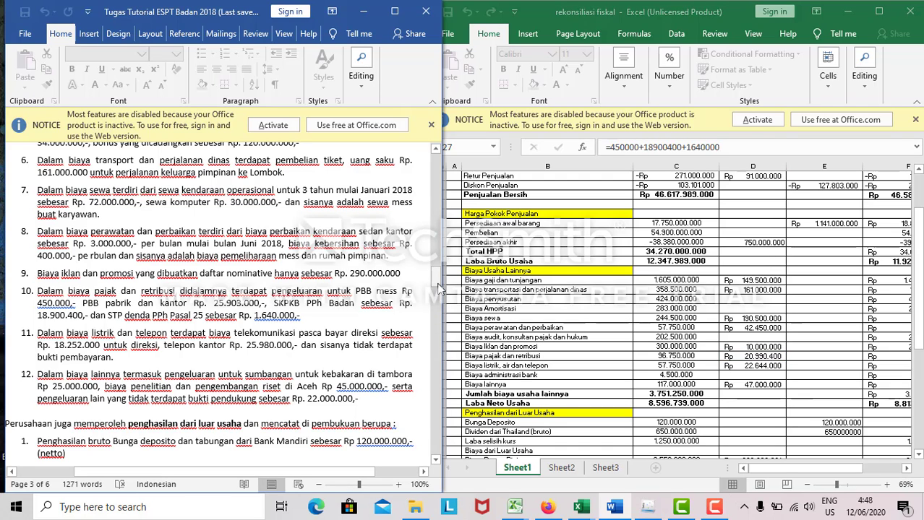
{"action": "left_click_drag", "start_coordinate": [437, 287], "coordinate": [436, 293]}
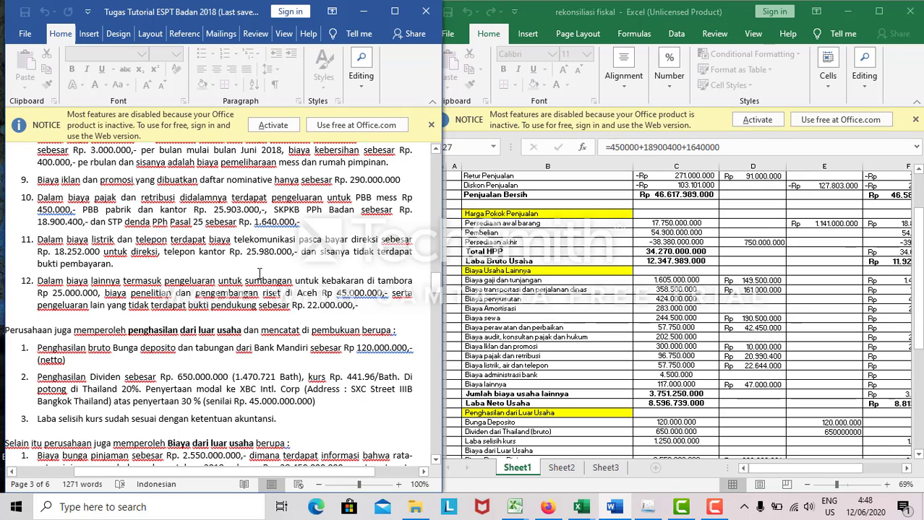
{"action": "left_click", "coordinate": [665, 369]}
{"action": "left_click", "coordinate": [664, 370]}
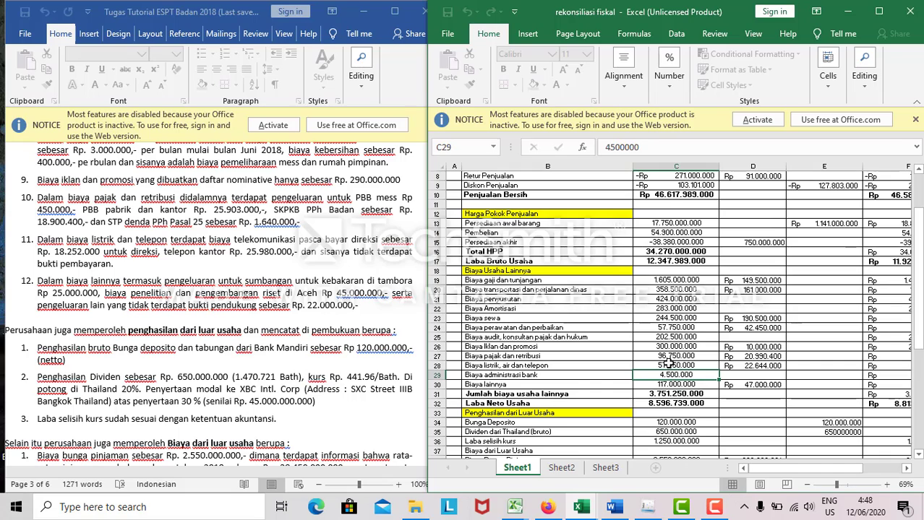
{"action": "left_click", "coordinate": [668, 365]}
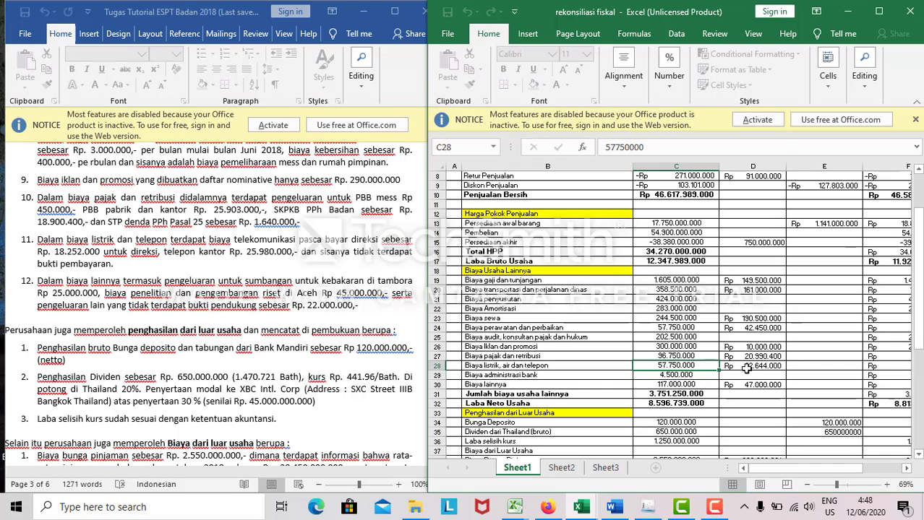
{"action": "left_click", "coordinate": [746, 367]}
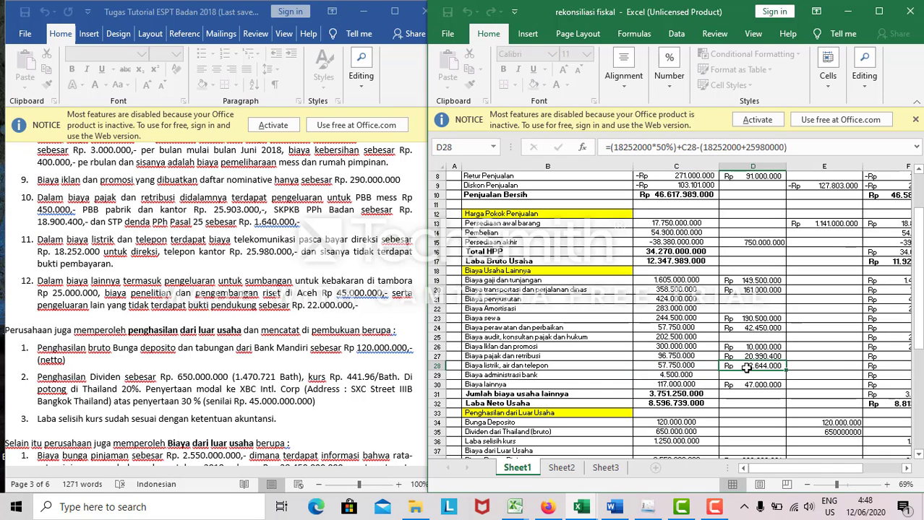
{"action": "left_click", "coordinate": [915, 120]}
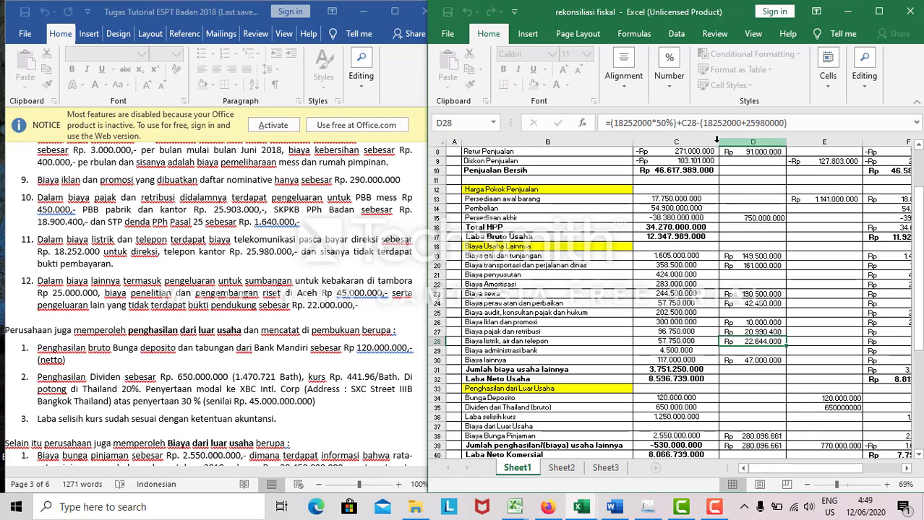
{"action": "left_click", "coordinate": [692, 344]}
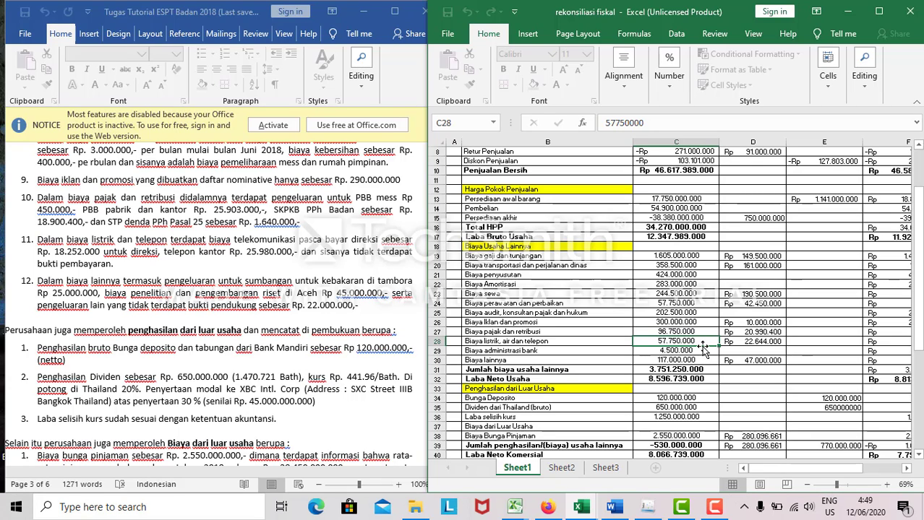
{"action": "left_click", "coordinate": [754, 343]}
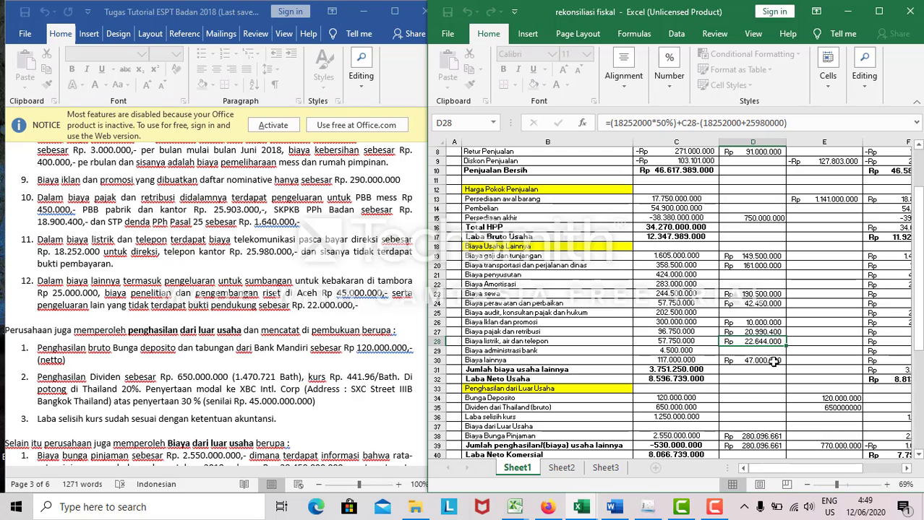
Check the Biaya lainnya commercial amount in C30 and positive correction formula in D30 against note 12 on donations, research and unsupported expenses
{"action": "left_click", "coordinate": [691, 359]}
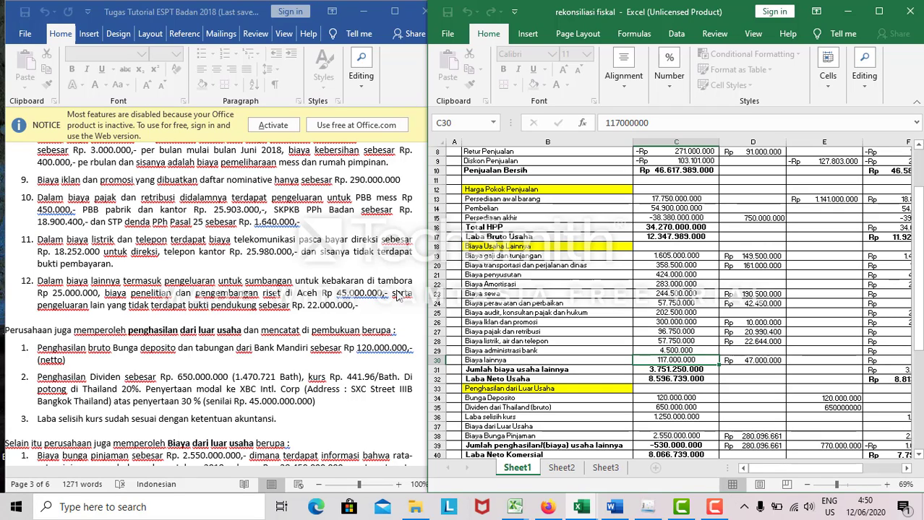
{"action": "left_click", "coordinate": [754, 361]}
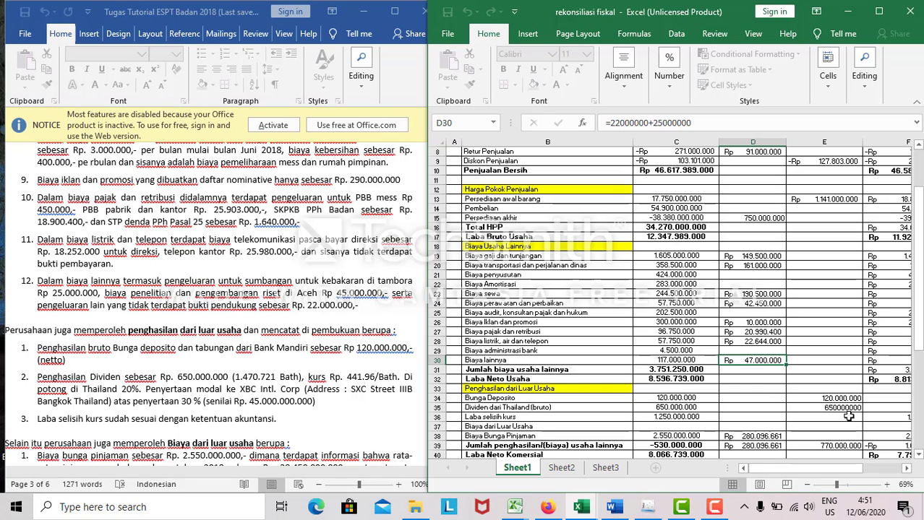
Compare the notes on outside-business income and loan interest with rows 34 to 38, checking the Biaya Bunga Pinjaman correction formula in D38
{"action": "left_click_drag", "start_coordinate": [919, 354], "coordinate": [920, 389]}
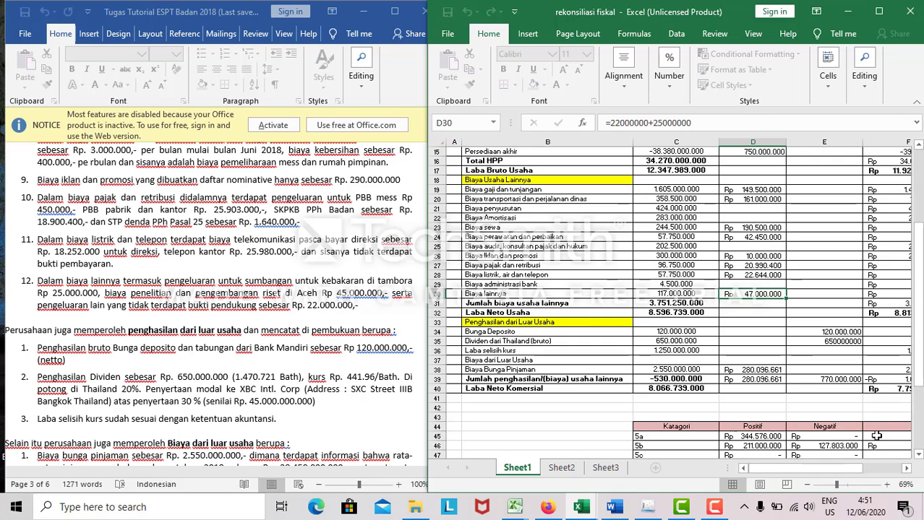
{"action": "left_click_drag", "start_coordinate": [854, 474], "coordinate": [872, 475]}
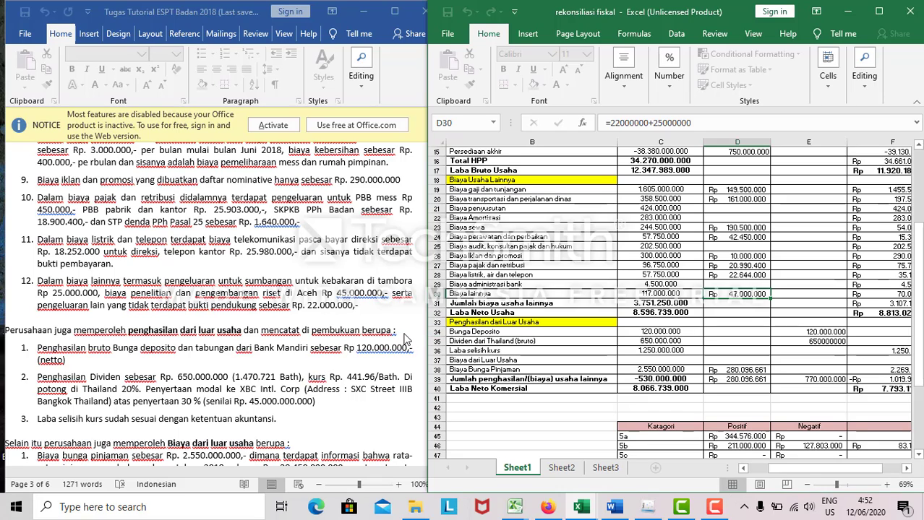
{"action": "left_click", "coordinate": [434, 229]}
{"action": "left_click", "coordinate": [436, 284]}
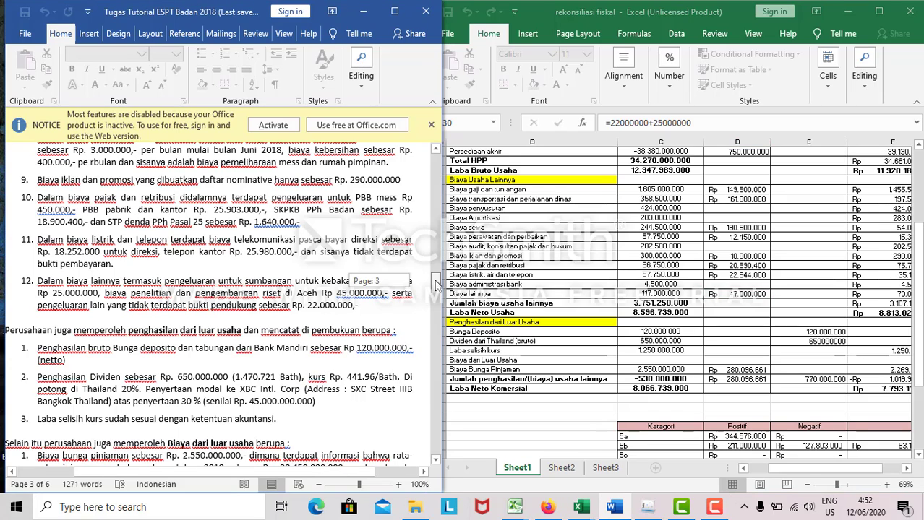
{"action": "left_click_drag", "start_coordinate": [436, 284], "coordinate": [438, 294]}
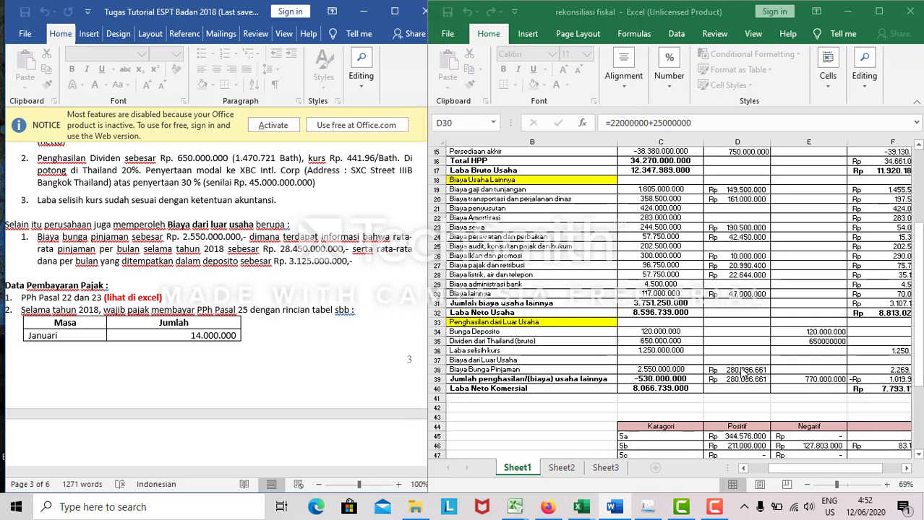
{"action": "key", "text": "ctrl+c"}
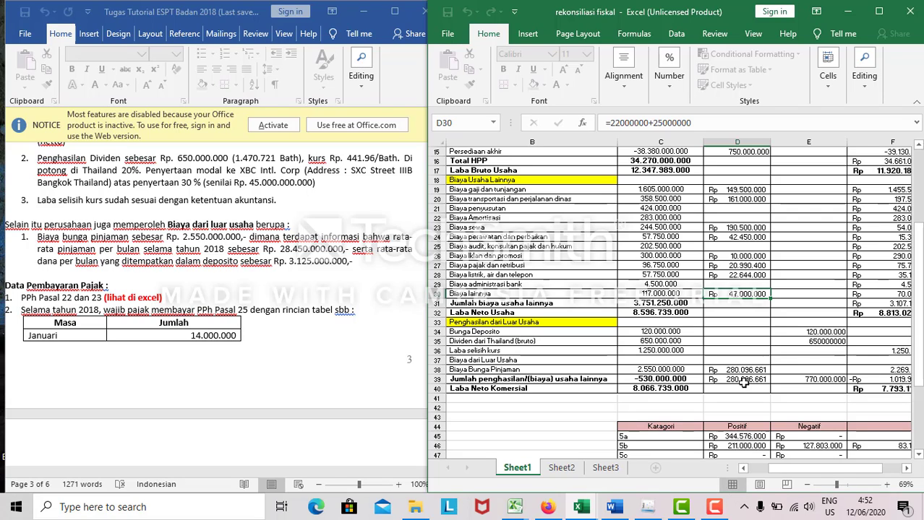
{"action": "left_click", "coordinate": [744, 370]}
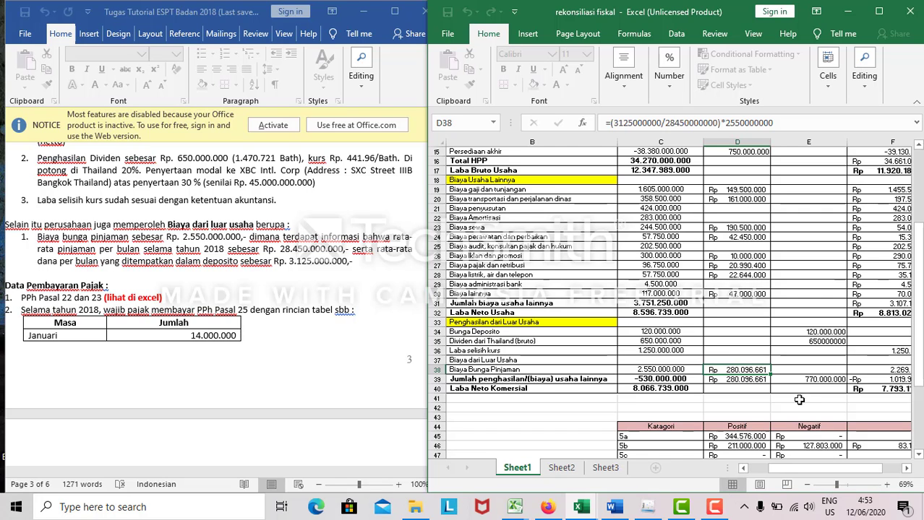
Check the fiscal amounts and category codes in columns F and G for the outside-business income and expense rows
{"action": "left_click_drag", "start_coordinate": [807, 467], "coordinate": [821, 474]}
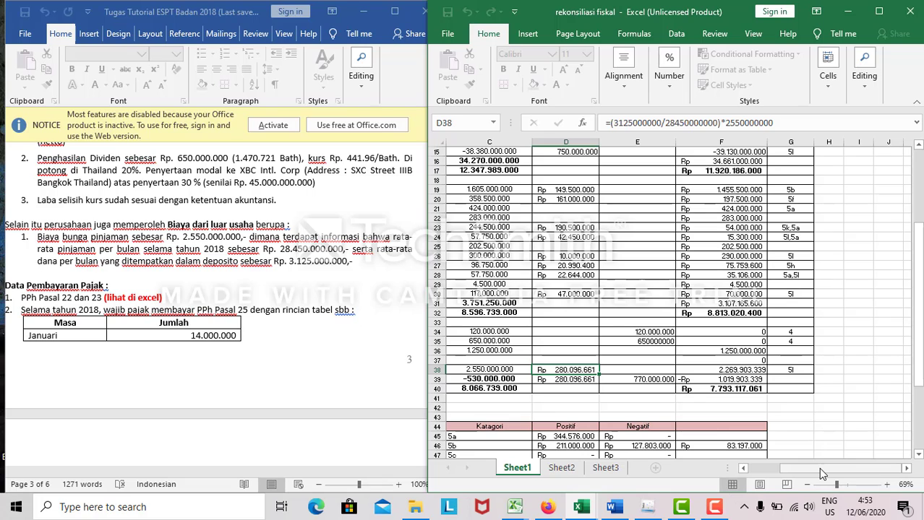
{"action": "mouse_move", "coordinate": [820, 468]}
{"action": "left_mouse_down"}
{"action": "mouse_move", "coordinate": [799, 473]}
{"action": "mouse_move", "coordinate": [814, 470]}
{"action": "left_mouse_up"}
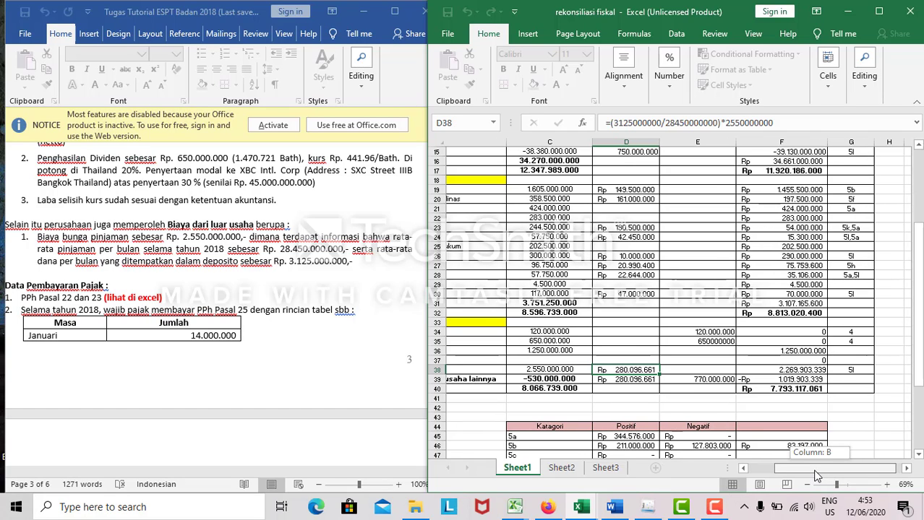
{"action": "left_click_drag", "start_coordinate": [814, 471], "coordinate": [814, 470]}
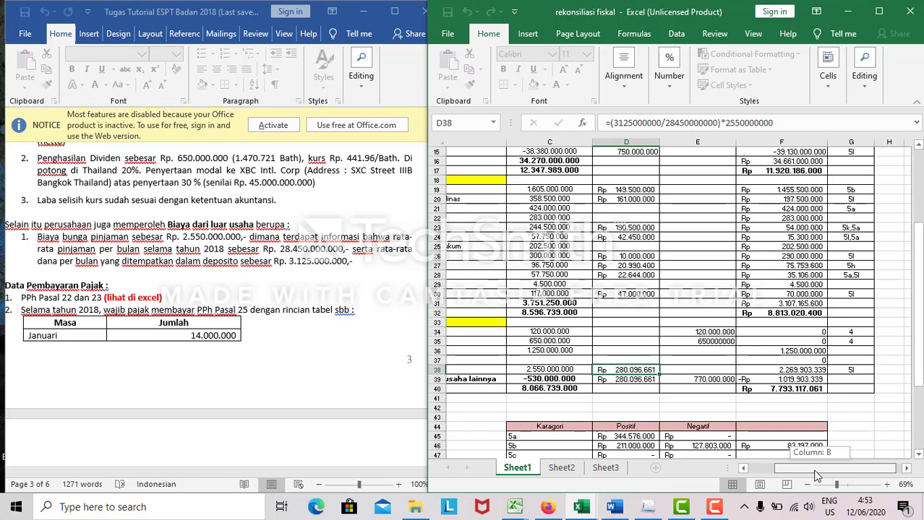
{"action": "left_click_drag", "start_coordinate": [813, 471], "coordinate": [813, 471]}
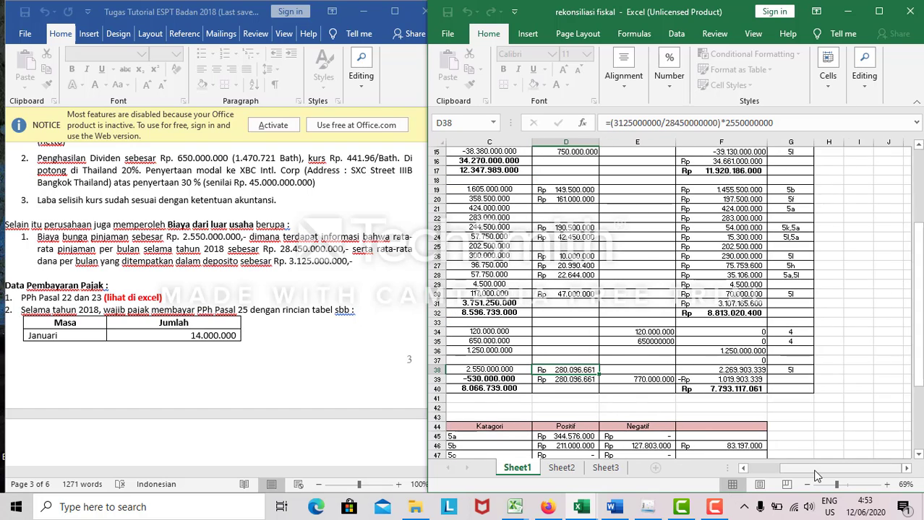
Examine the recap table from row 44 with the positive and negative corrections per category
{"action": "left_click_drag", "start_coordinate": [918, 359], "coordinate": [918, 359]}
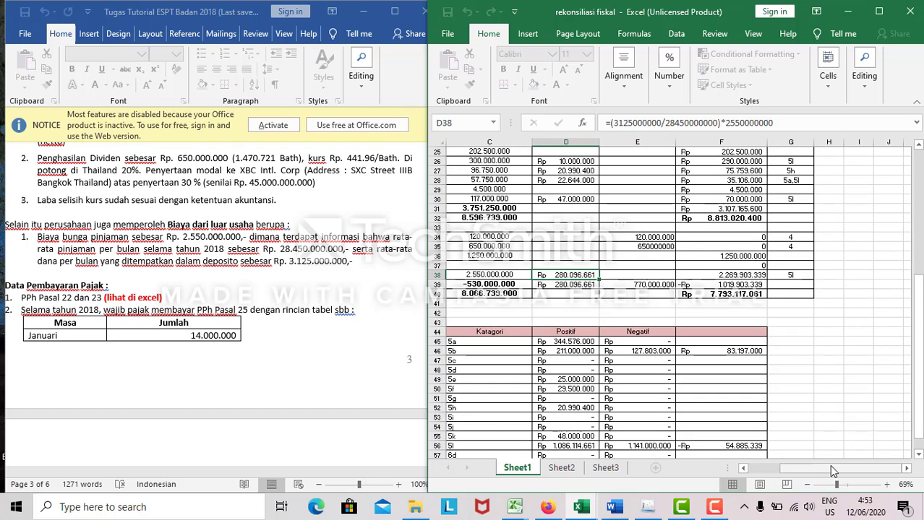
{"action": "mouse_move", "coordinate": [829, 467]}
{"action": "left_mouse_down"}
{"action": "mouse_move", "coordinate": [813, 472]}
{"action": "mouse_move", "coordinate": [825, 473]}
{"action": "left_mouse_up"}
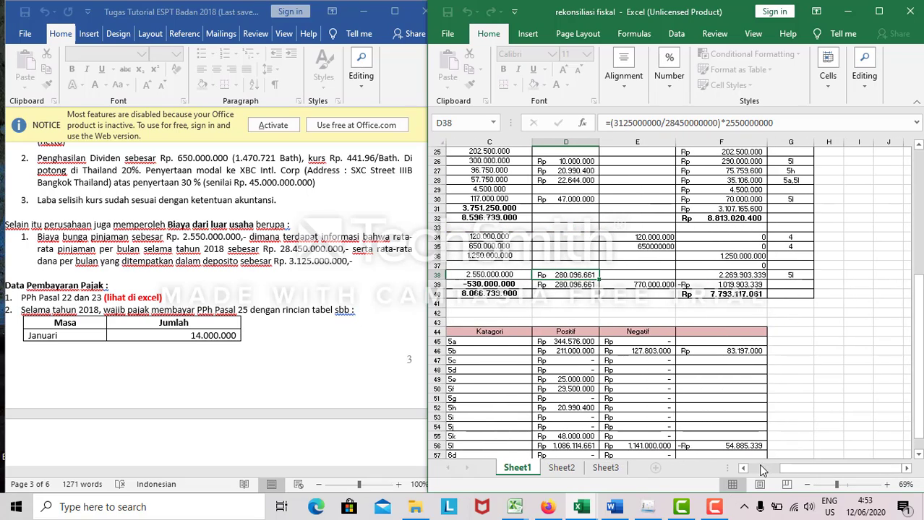
{"action": "left_click", "coordinate": [742, 469]}
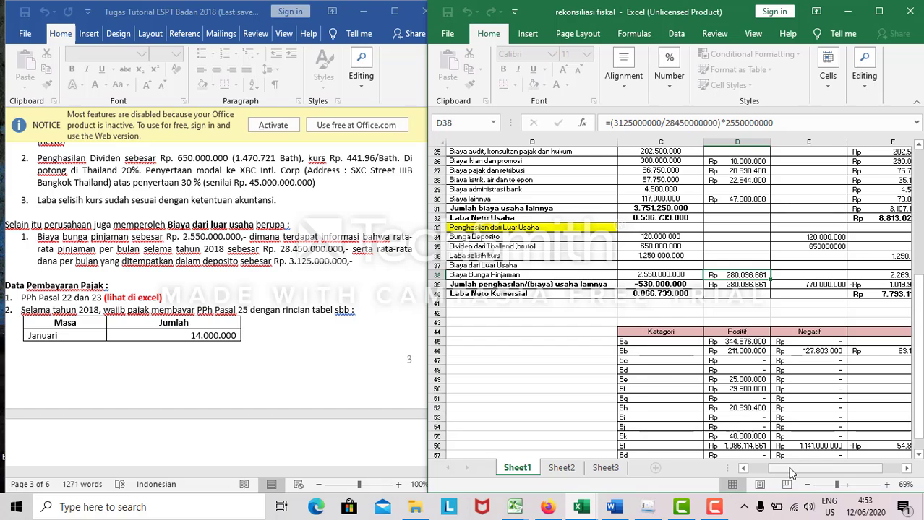
{"action": "left_click_drag", "start_coordinate": [788, 471], "coordinate": [795, 473]}
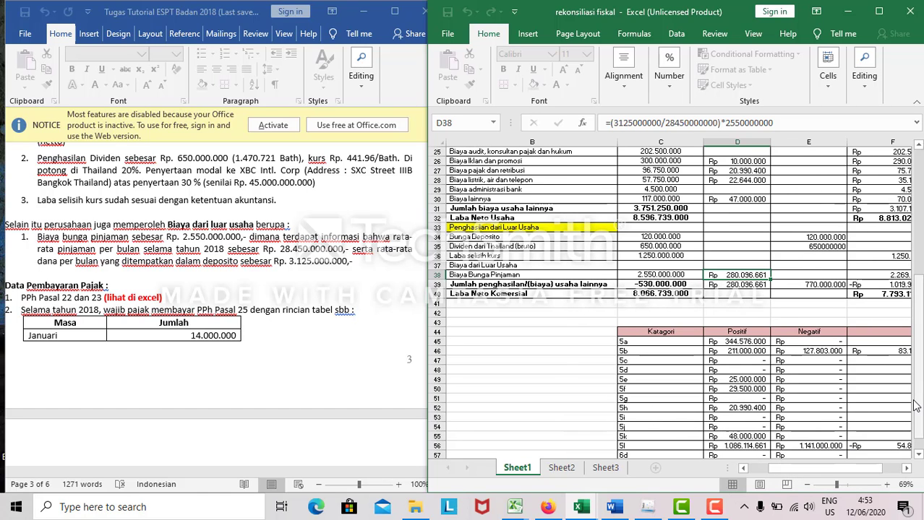
{"action": "left_click_drag", "start_coordinate": [914, 405], "coordinate": [881, 474]}
{"action": "scroll", "coordinate": [881, 475], "scroll_direction": "right", "scroll_amount": 2}
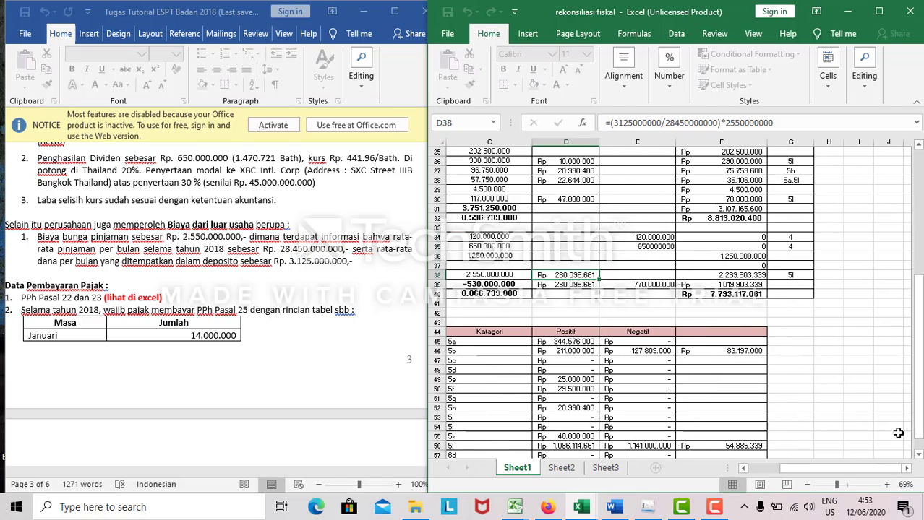
Return to the start of the reconciliation and review its Komersial, Koreksi Fiskal, Fiskal and Katagori columns
{"action": "left_click_drag", "start_coordinate": [916, 423], "coordinate": [916, 412]}
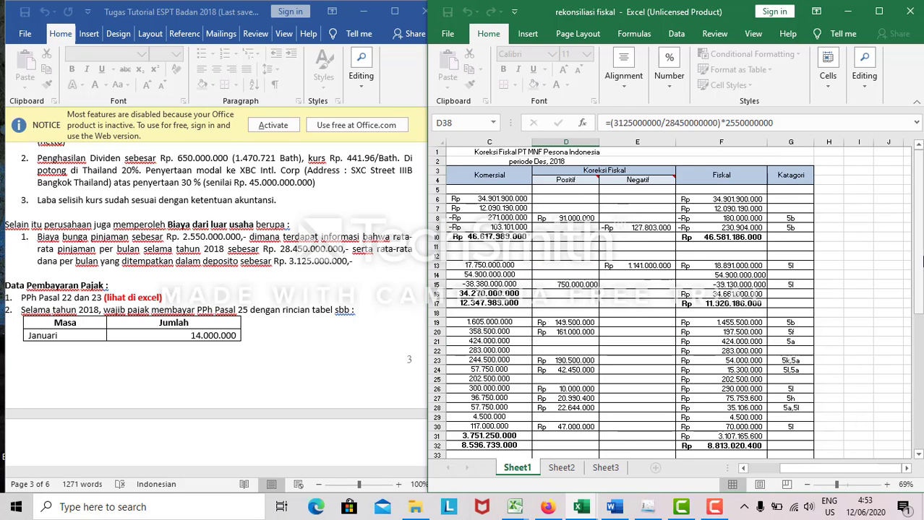
{"action": "left_click_drag", "start_coordinate": [921, 260], "coordinate": [922, 260]}
{"action": "left_click_drag", "start_coordinate": [872, 468], "coordinate": [864, 486]}
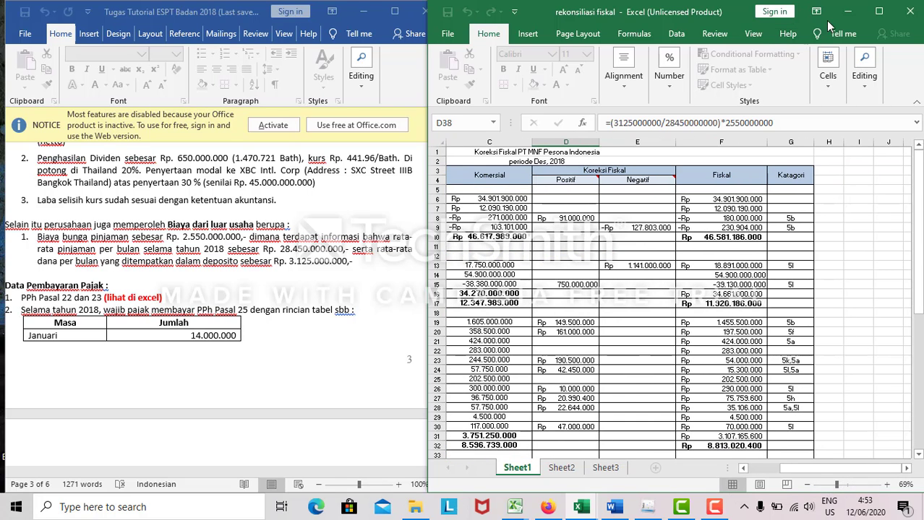
Put the reconciliation workbook away and switch to the eSPT PPh Badan application
{"action": "left_click_drag", "start_coordinate": [917, 196], "coordinate": [918, 202]}
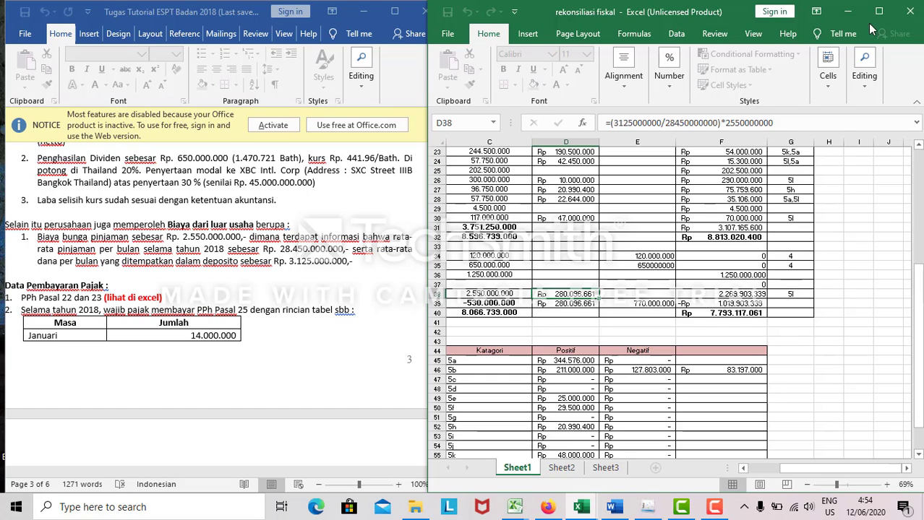
{"action": "left_click", "coordinate": [850, 12]}
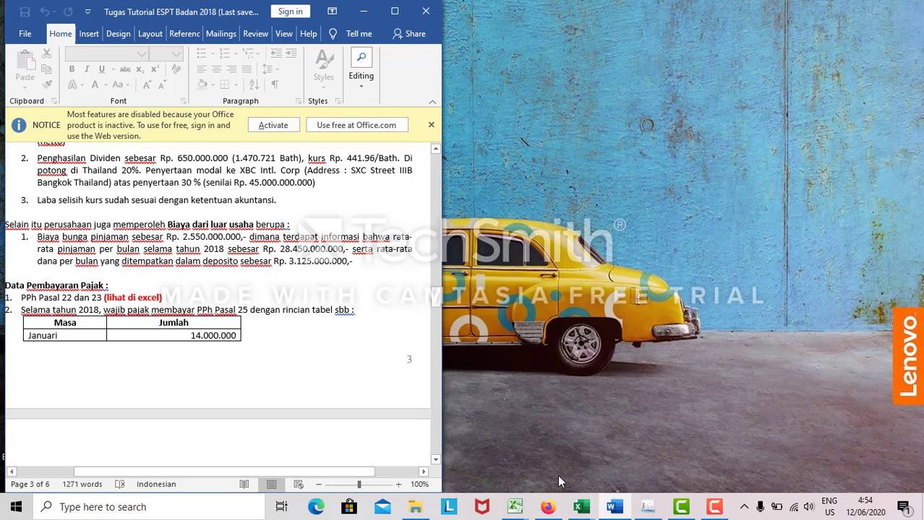
{"action": "left_click", "coordinate": [648, 508]}
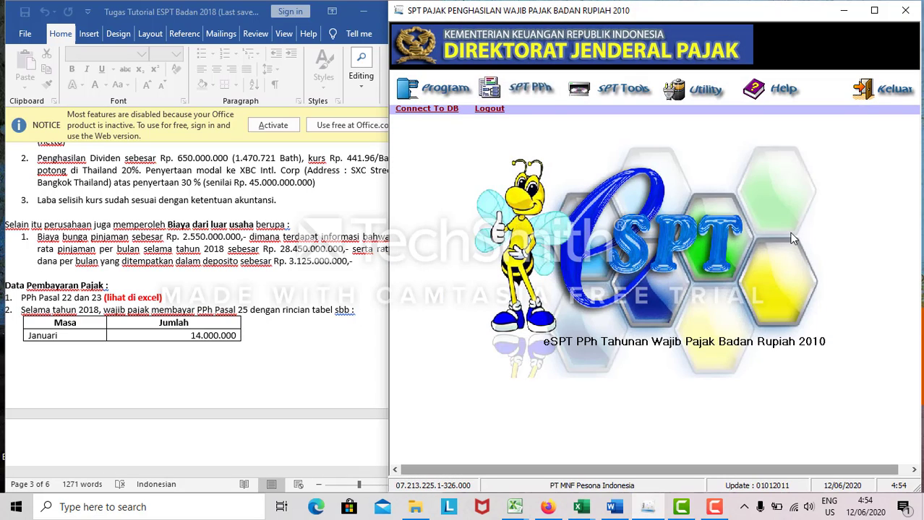
{"action": "left_click", "coordinate": [714, 508]}
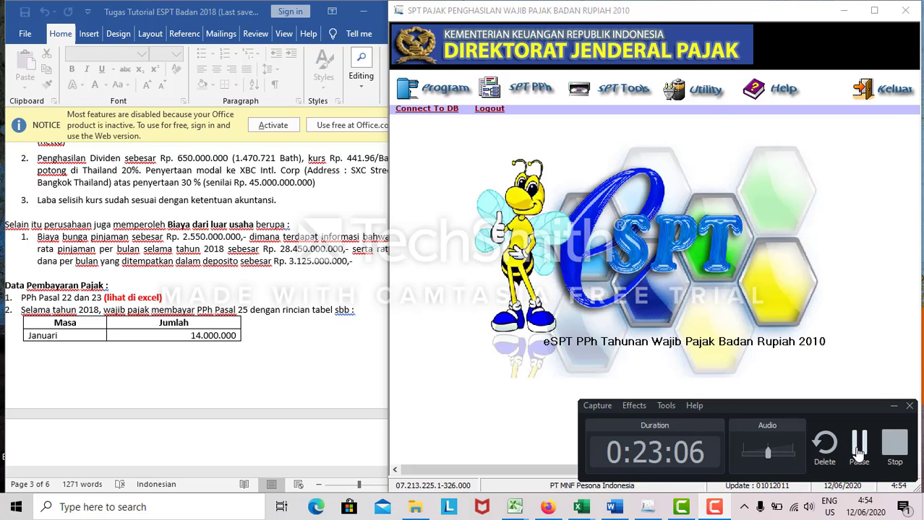
{"action": "left_click", "coordinate": [859, 452]}
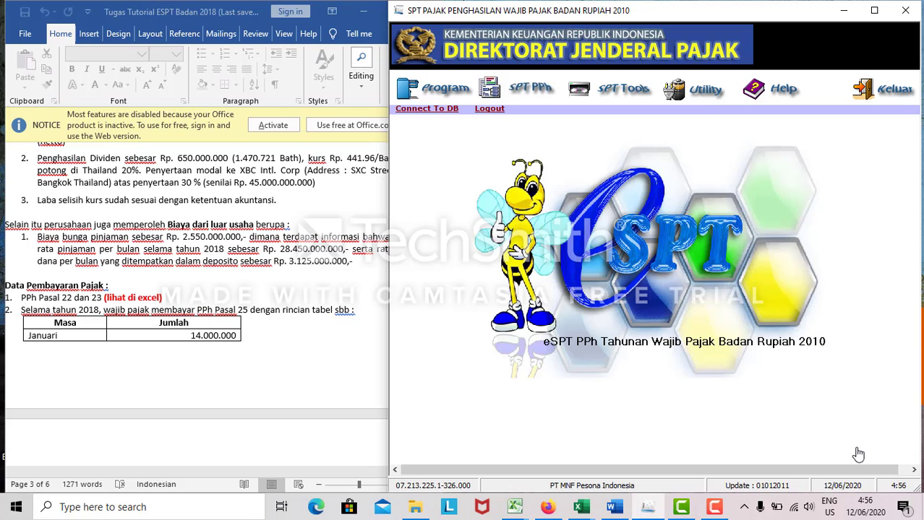
{"action": "left_click", "coordinate": [718, 513]}
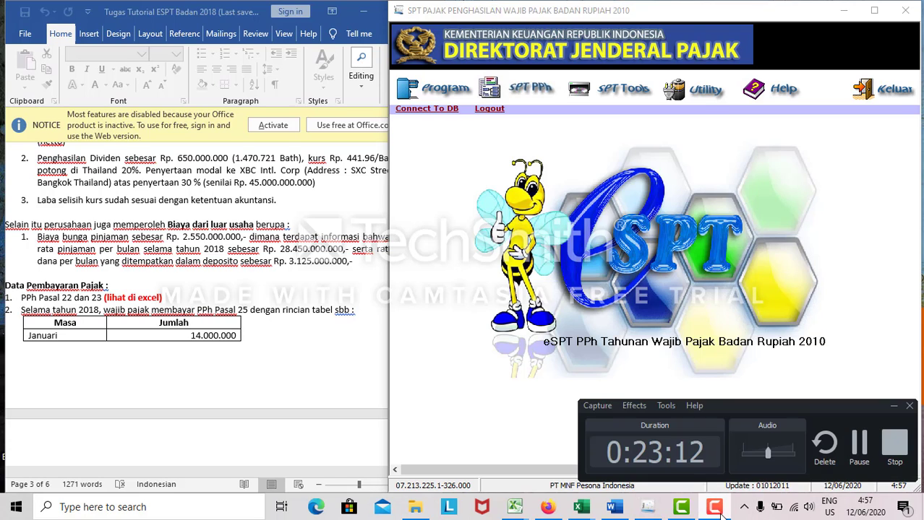
{"action": "left_click", "coordinate": [858, 448]}
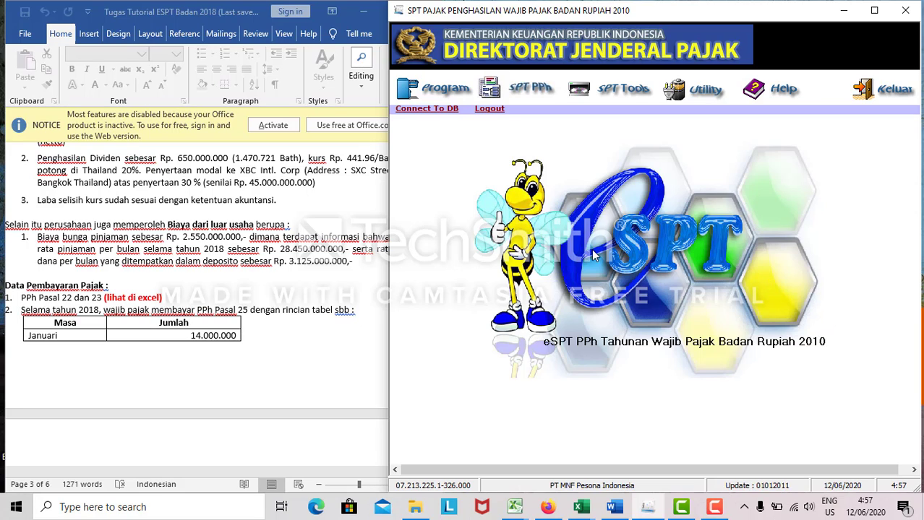
Reopen the rekonsiliasi fiskal workbook to look over the category recap, and put it away again
{"action": "left_click", "coordinate": [374, 83]}
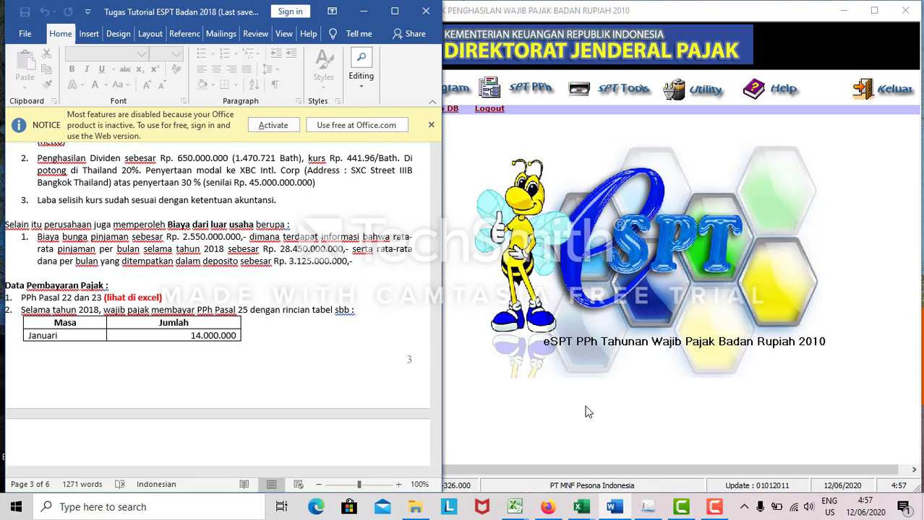
{"action": "mouse_move", "coordinate": [508, 513]}
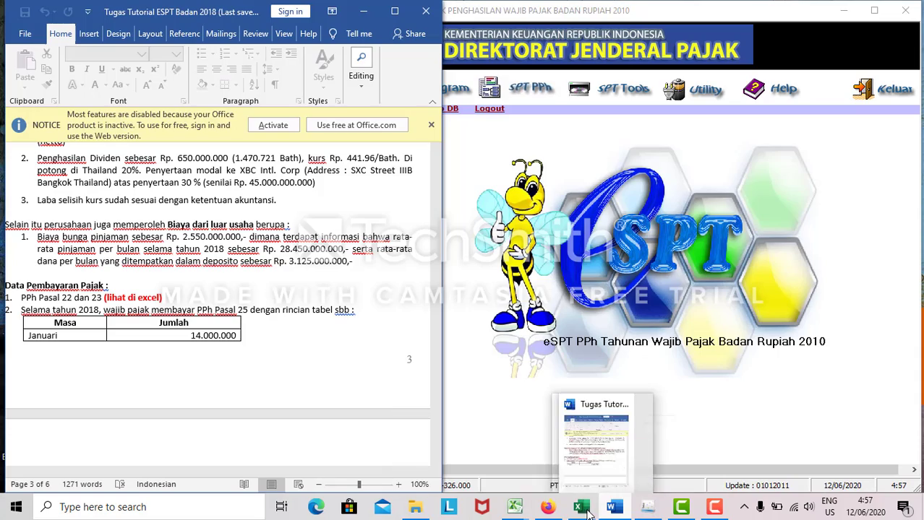
{"action": "mouse_move", "coordinate": [581, 506]}
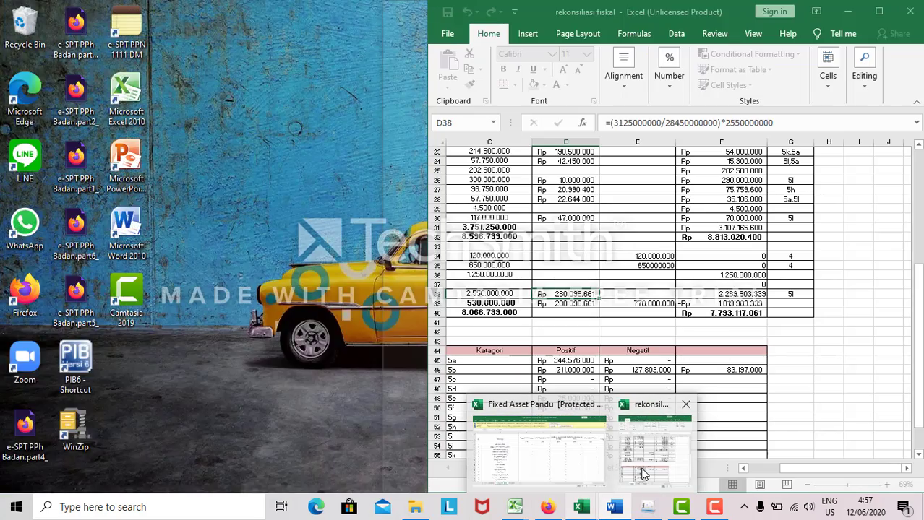
{"action": "left_click", "coordinate": [643, 474]}
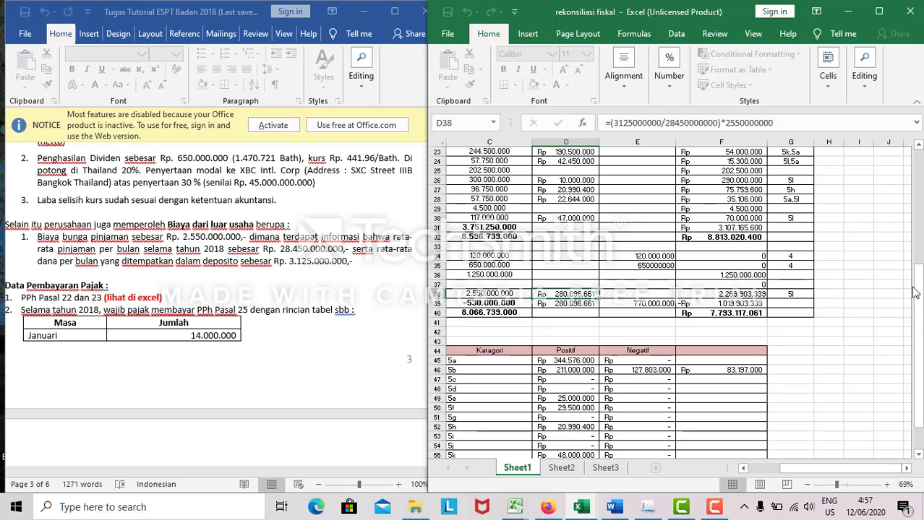
{"action": "left_click_drag", "start_coordinate": [919, 306], "coordinate": [920, 310]}
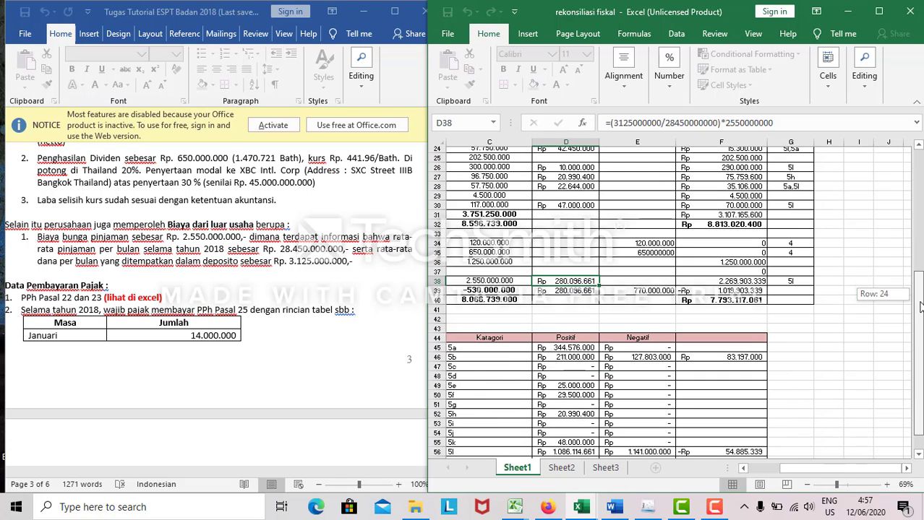
{"action": "left_click", "coordinate": [848, 11]}
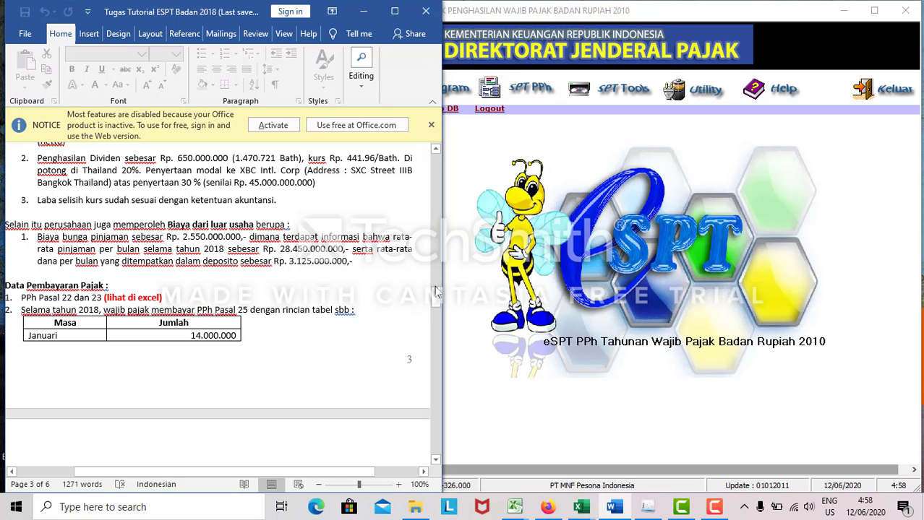
Return the Word notes to the 2018 financial data and open Formulir 1771-I, Penghitungan Penghasilan Neto Fiskal, in eSPT
{"action": "left_click_drag", "start_coordinate": [435, 296], "coordinate": [430, 210]}
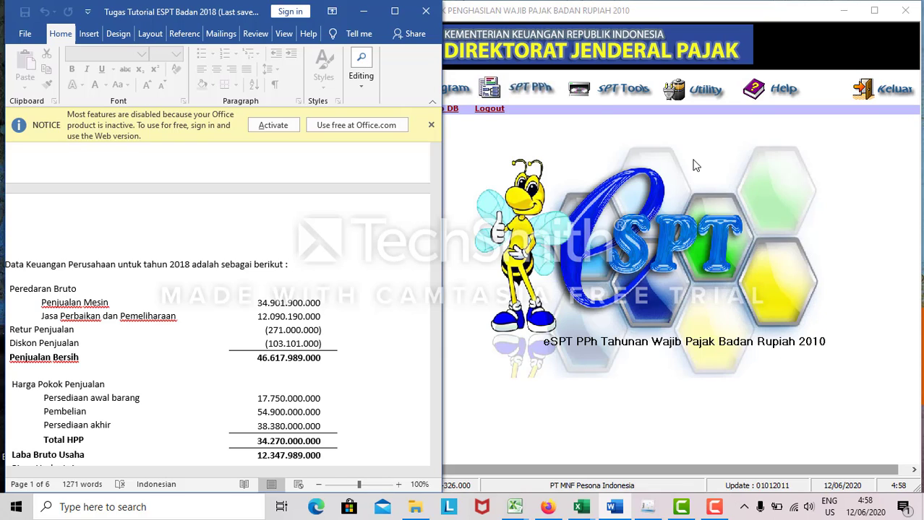
{"action": "left_click", "coordinate": [548, 88]}
{"action": "left_click", "coordinate": [548, 88]}
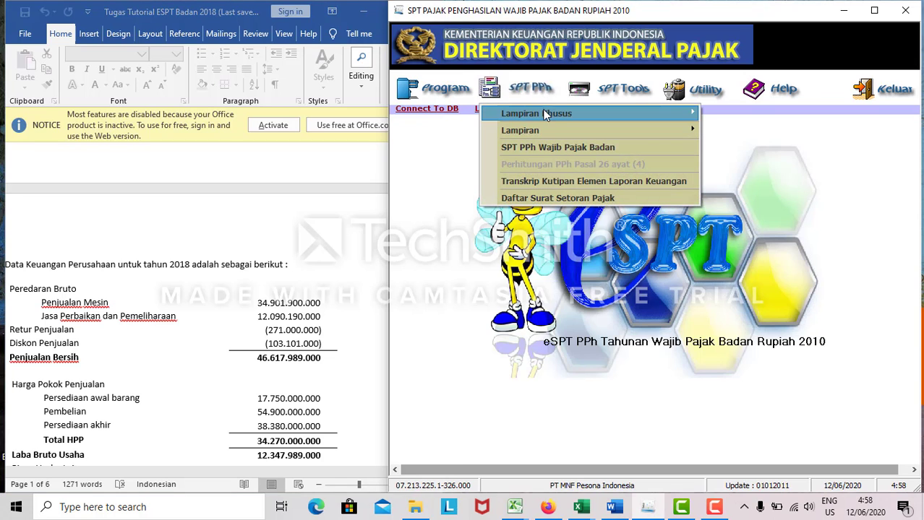
{"action": "mouse_move", "coordinate": [541, 129]}
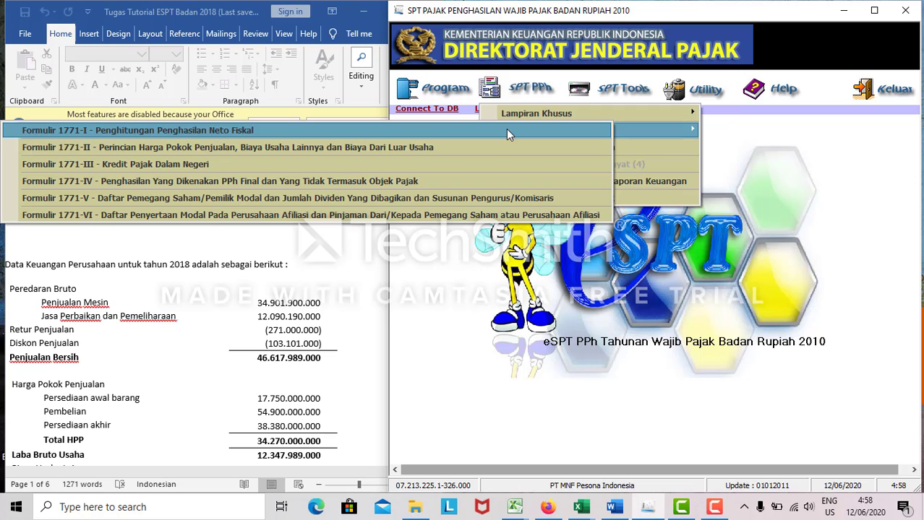
{"action": "left_click", "coordinate": [506, 133]}
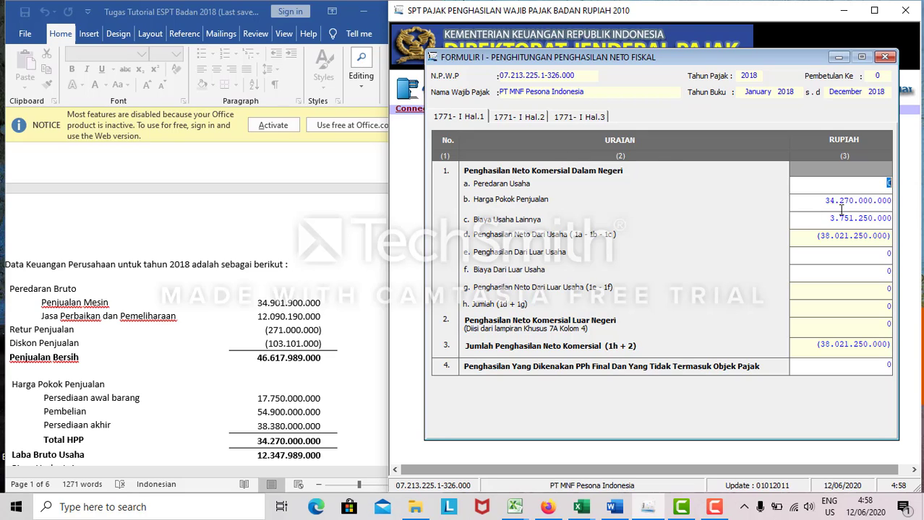
Enter the Penjualan Bersih from the notes, 46.617.989.000, as Peredaran Usaha in line 1a of the form
{"action": "left_click", "coordinate": [360, 424]}
{"action": "left_click_drag", "start_coordinate": [438, 209], "coordinate": [439, 217]}
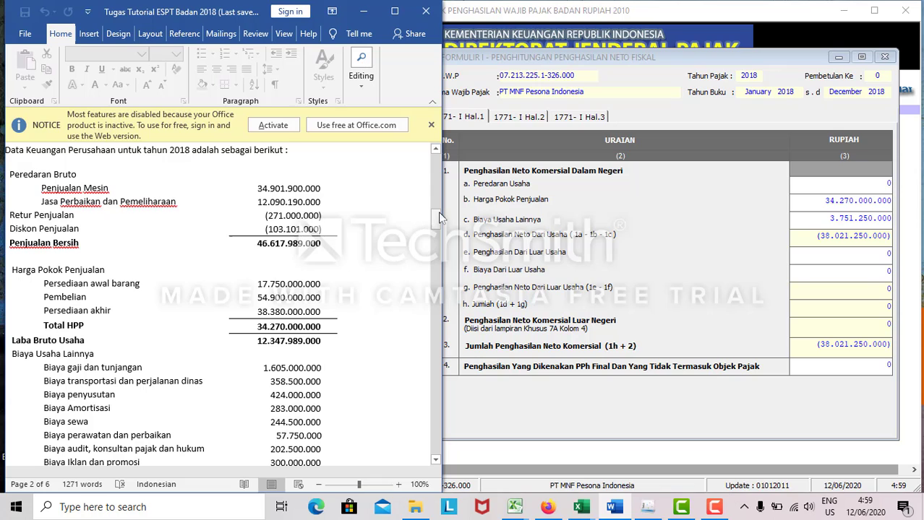
{"action": "left_click", "coordinate": [874, 185]}
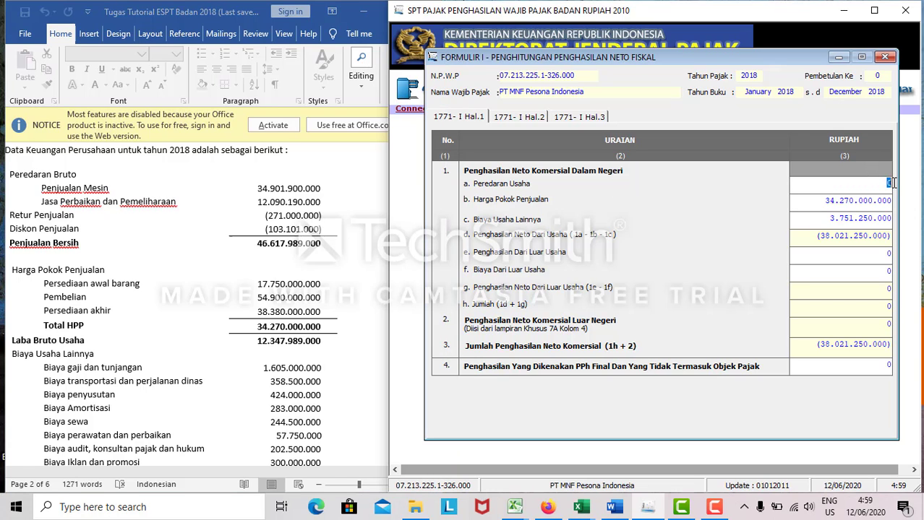
{"action": "key", "text": "BackSpace"}
{"action": "type", "text": "46617989000"}
{"action": "key", "text": "Tab"}
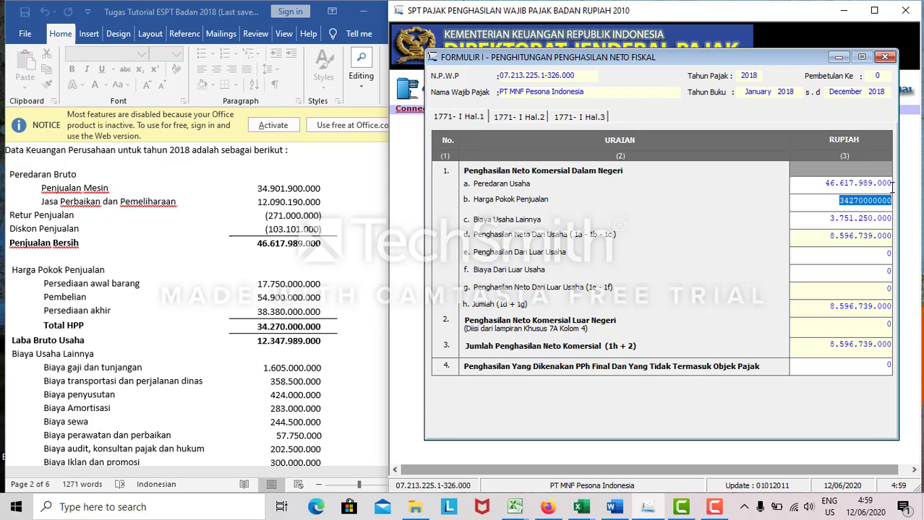
Enter the outside-business income from the notes, 2.020.000.000, as Penghasilan Dari Luar Usaha in line 1e
{"action": "left_click", "coordinate": [869, 252]}
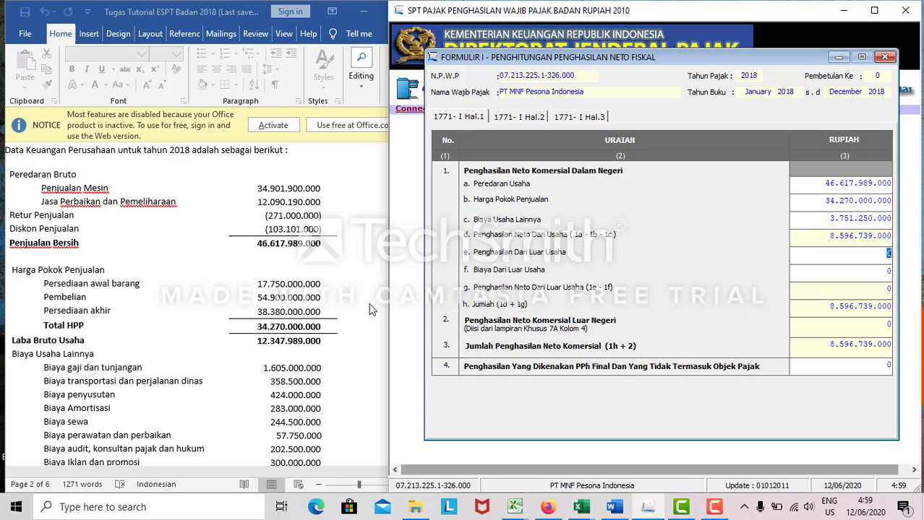
{"action": "left_click", "coordinate": [375, 321]}
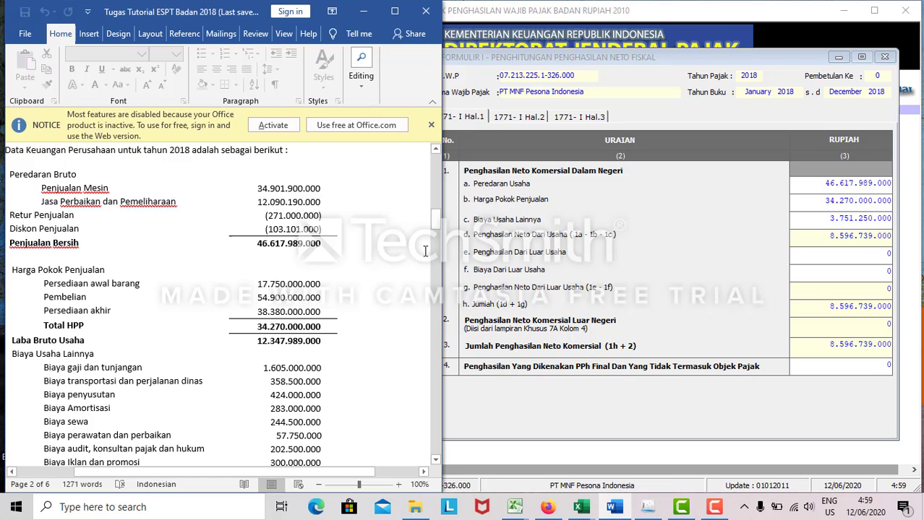
{"action": "left_click_drag", "start_coordinate": [438, 223], "coordinate": [442, 239]}
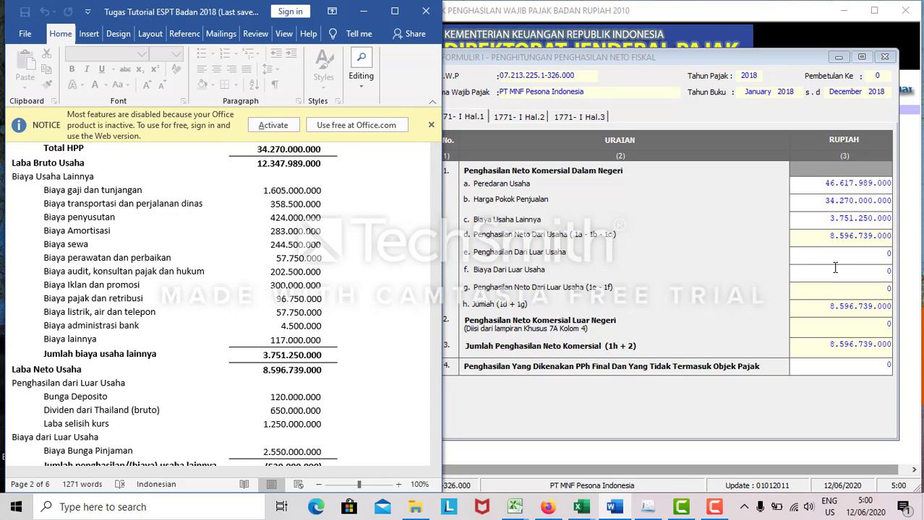
{"action": "left_click", "coordinate": [871, 255]}
{"action": "left_click_drag", "start_coordinate": [871, 255], "coordinate": [893, 254]}
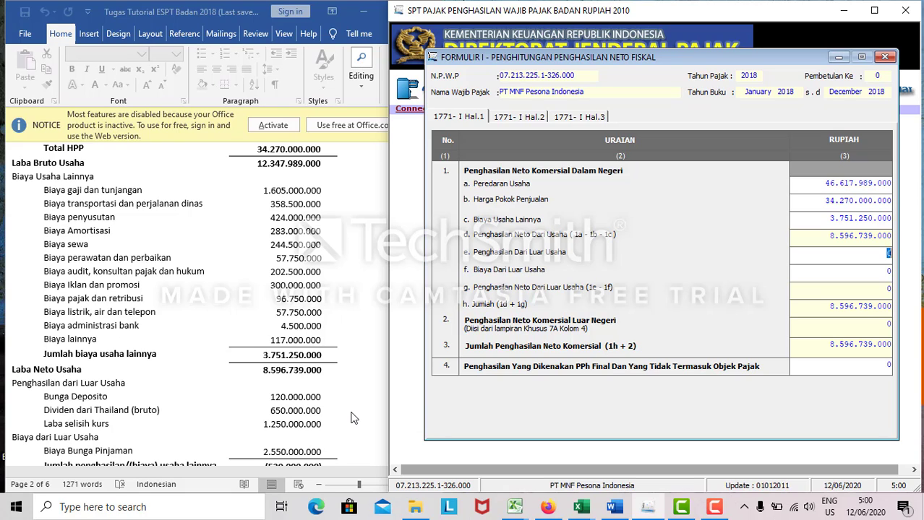
{"action": "type", "text": "2020000000"}
Enter the loan interest expense from the notes, 2.550.000.000, as Biaya Dari Luar Usaha in line 1f
{"action": "left_click", "coordinate": [810, 272]}
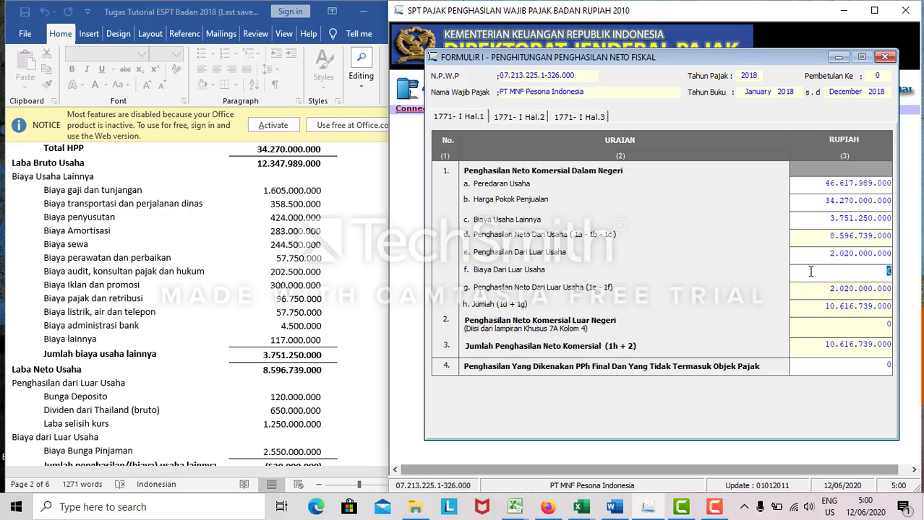
{"action": "type", "text": "2."}
{"action": "type", "text": "55"}
{"action": "type", "text": "0."}
{"action": "type", "text": "000."}
{"action": "type", "text": "000"}
{"action": "key", "text": "Tab"}
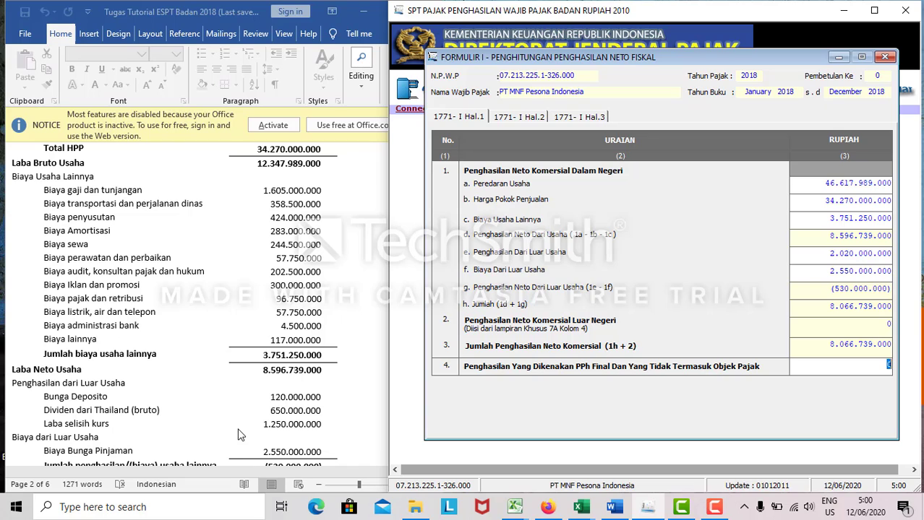
Compare Laba Neto Komersial in the notes with the form's Jumlah Penghasilan Neto Komersial
{"action": "left_click", "coordinate": [257, 428]}
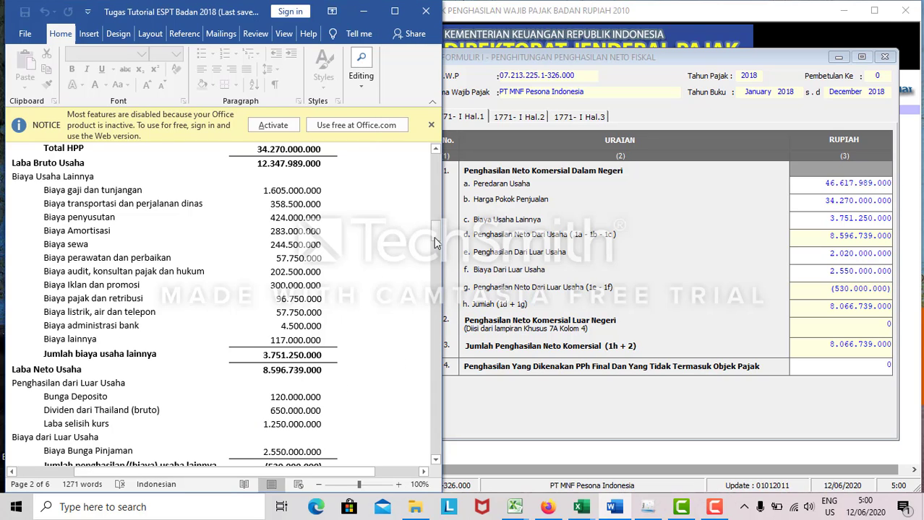
{"action": "left_click_drag", "start_coordinate": [436, 242], "coordinate": [434, 247]}
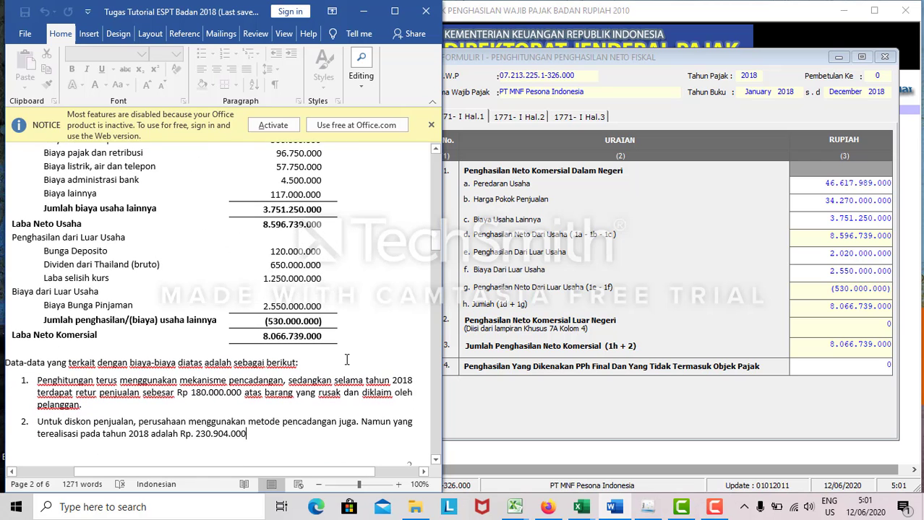
{"action": "left_click", "coordinate": [345, 346]}
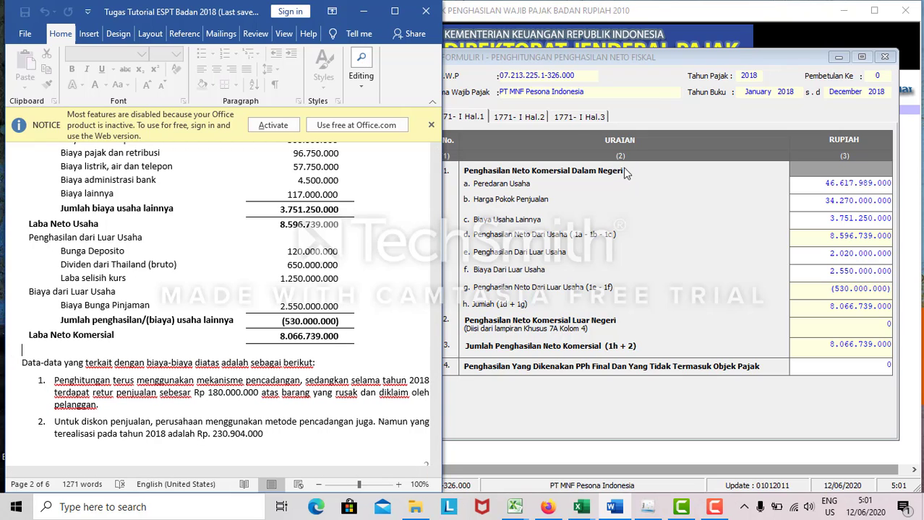
Show page 2 of Formulir 1771-I with the positive fiscal adjustments and arrange the rekonsiliasi fiskal workbook beside it, narrowed to leave the form uncovered
{"action": "left_click", "coordinate": [529, 118]}
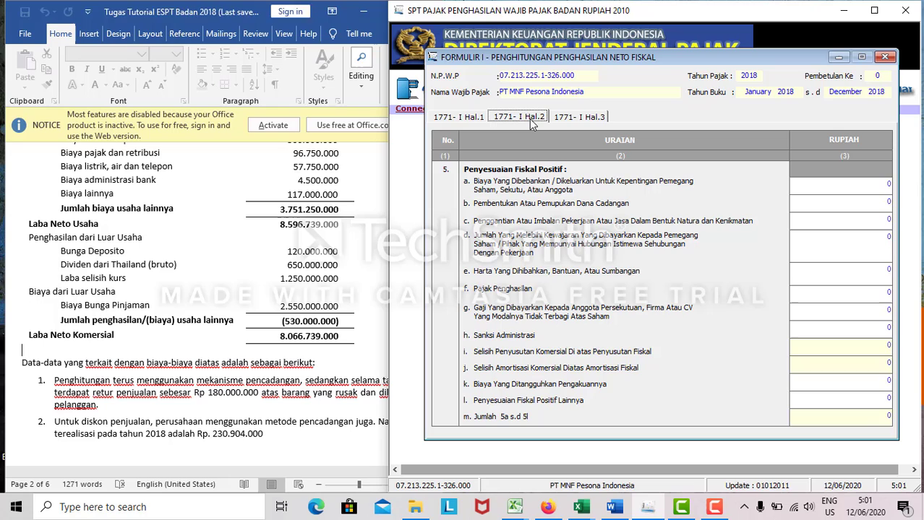
{"action": "left_click", "coordinate": [873, 185]}
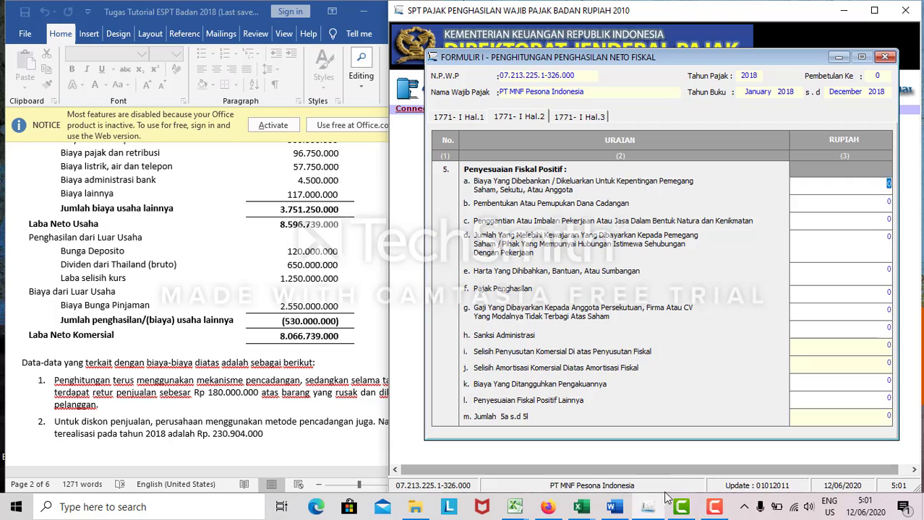
{"action": "mouse_move", "coordinate": [625, 492]}
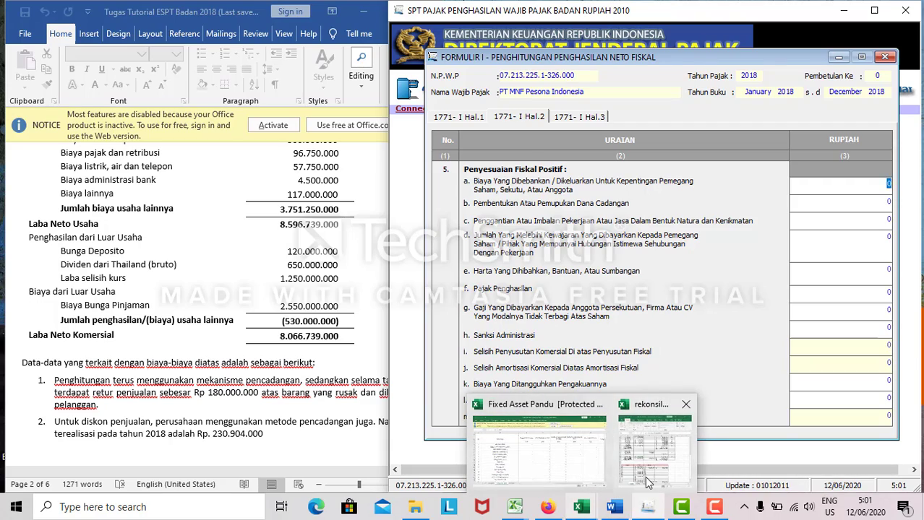
{"action": "left_click", "coordinate": [644, 476]}
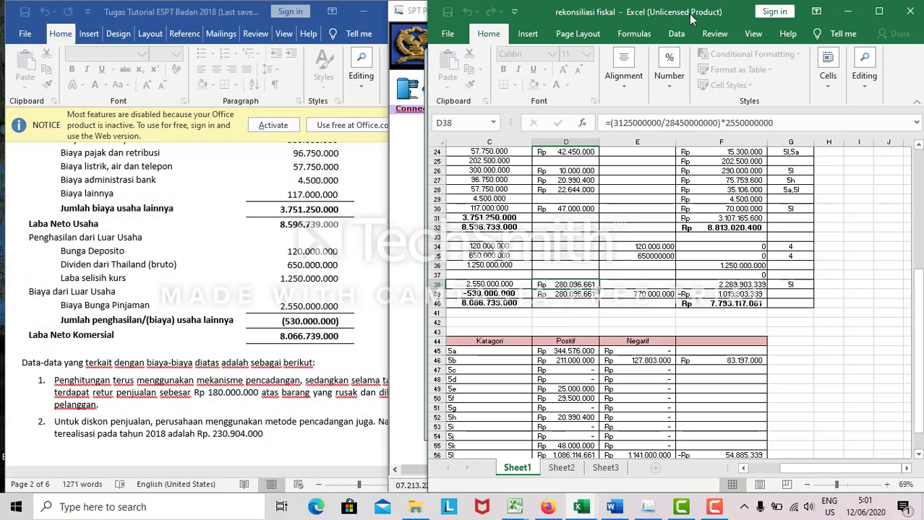
{"action": "left_click_drag", "start_coordinate": [689, 14], "coordinate": [242, 27]}
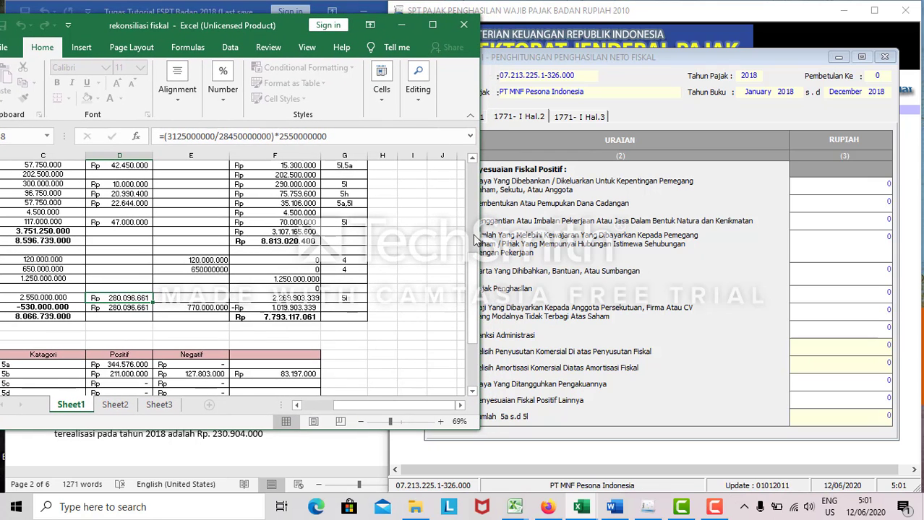
{"action": "scroll", "coordinate": [478, 244], "scroll_direction": "up", "scroll_amount": 8}
{"action": "left_click_drag", "start_coordinate": [479, 281], "coordinate": [401, 281]}
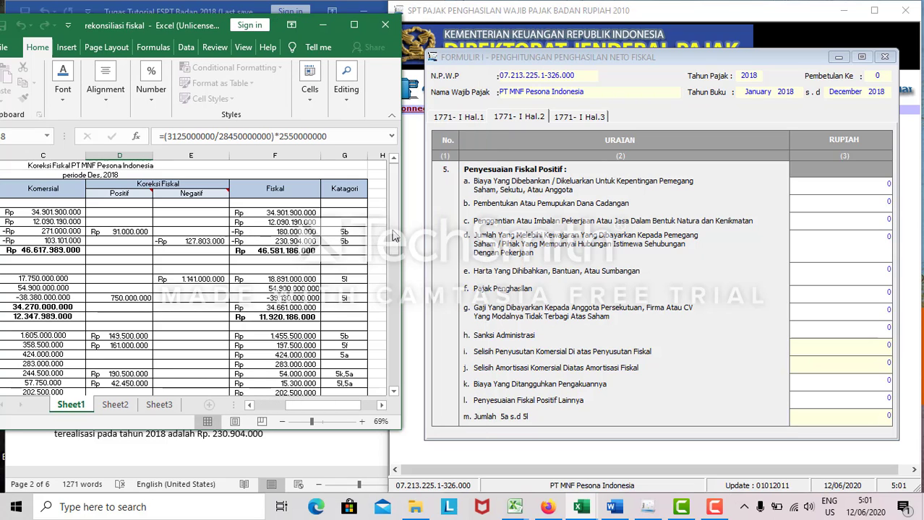
Enter the category 5a positive correction from the workbook's summary table, 344.576.000, in line 5a
{"action": "left_click", "coordinate": [396, 311]}
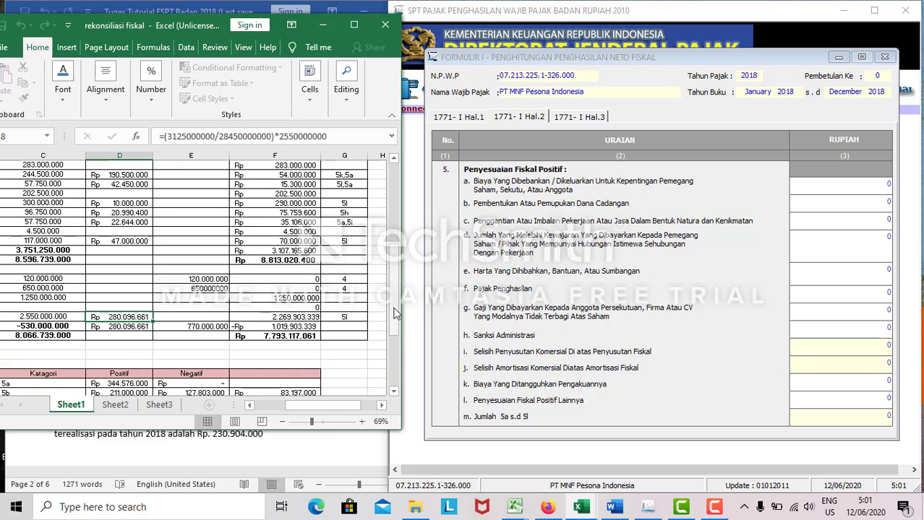
{"action": "left_click_drag", "start_coordinate": [397, 311], "coordinate": [396, 378]}
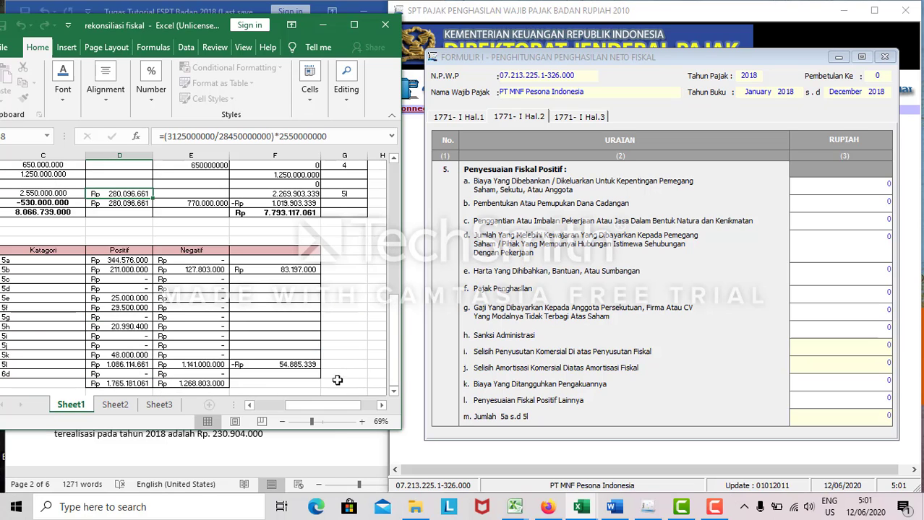
{"action": "left_click", "coordinate": [862, 186]}
{"action": "key", "text": "BackSpace"}
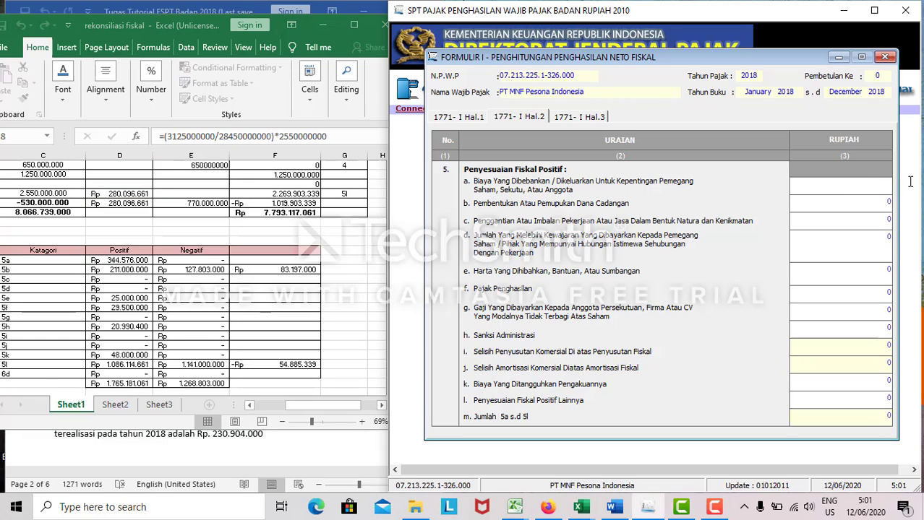
{"action": "type", "text": "344."}
{"action": "type", "text": "5"}
{"action": "type", "text": "76."}
{"action": "type", "text": "000"}
{"action": "key", "text": "Tab"}
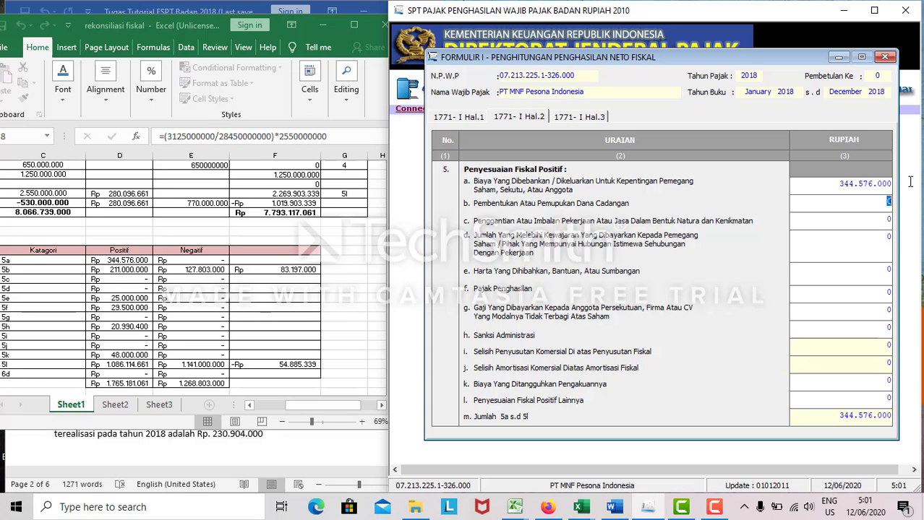
Enter the net category 5b correction from the workbook, 83.197.000, as Pembentukan Atau Pemupukan Dana Cadangan in line 5b
{"action": "key", "text": "BackSpace"}
{"action": "type", "text": "83"}
{"action": "type", "text": "197000"}
{"action": "key", "text": "Return"}
{"action": "type", "text": "0"}
Enter the category 5e correction, 25.000.000, as Harta Yang Dihibahkan, Bantuan, Atau Sumbangan in line 5e
{"action": "left_click", "coordinate": [846, 257]}
{"action": "left_click", "coordinate": [846, 278]}
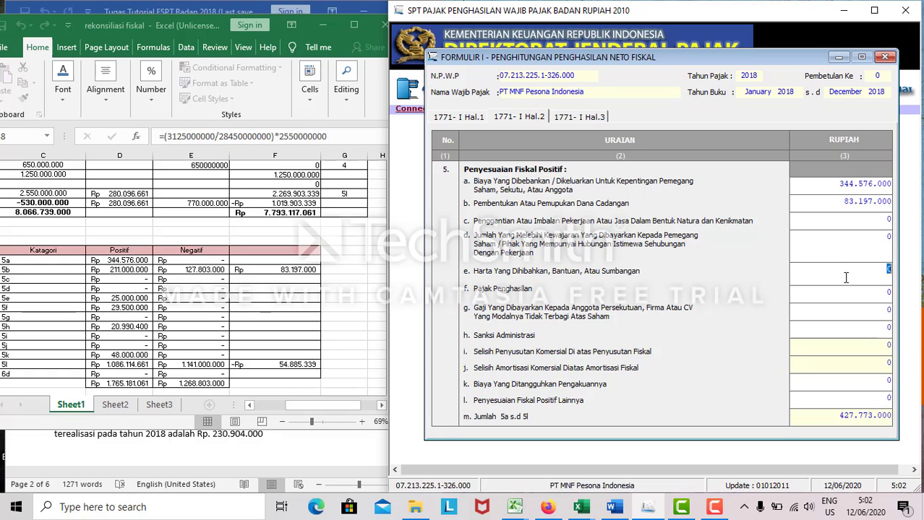
{"action": "type", "text": "25000000"}
{"action": "left_click", "coordinate": [849, 292]}
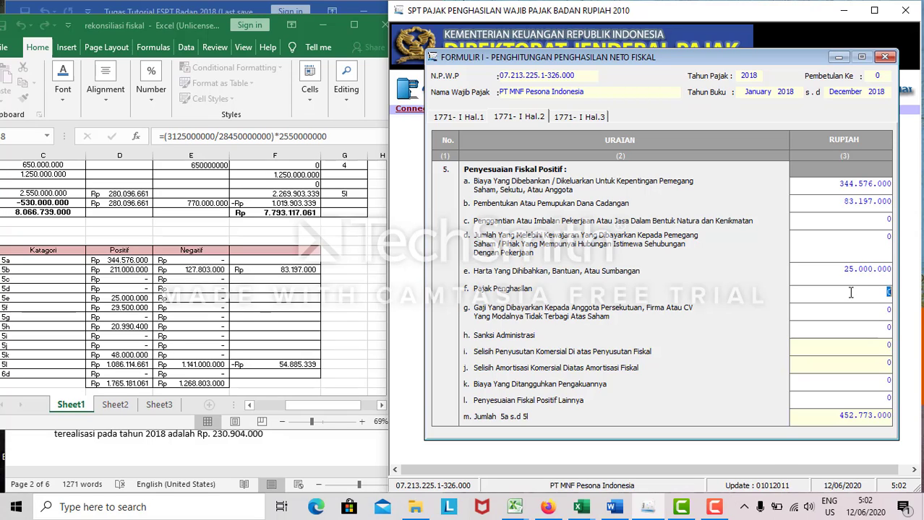
{"action": "left_click", "coordinate": [719, 509]}
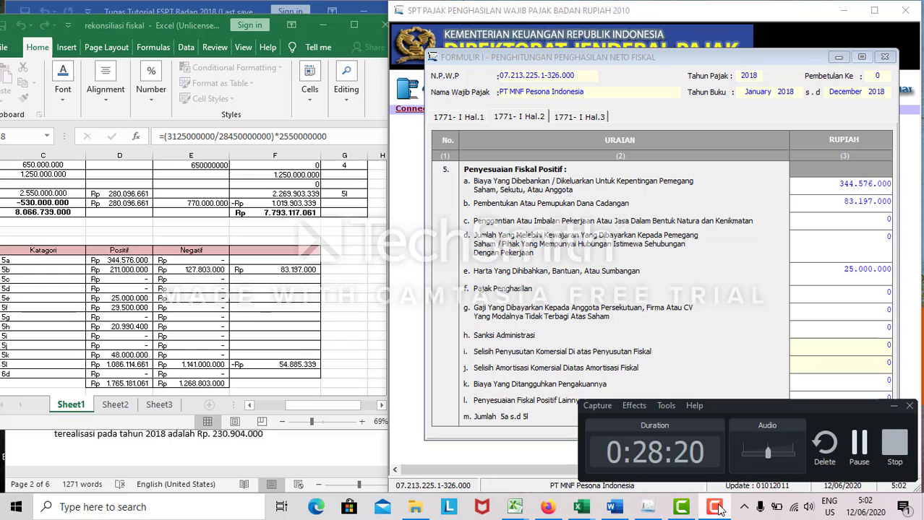
{"action": "left_click", "coordinate": [720, 509]}
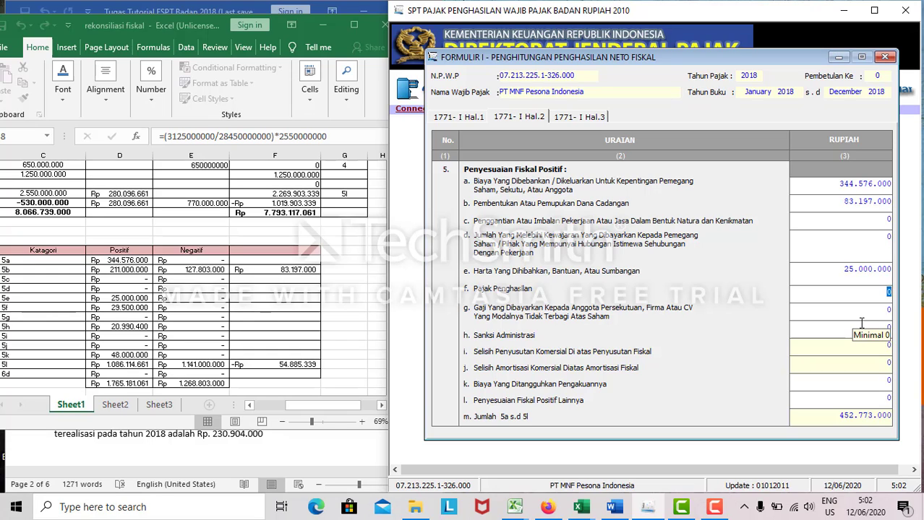
Enter the category 5f correction from the workbook, 29.500.000, as Pajak Penghasilan in line 5f
{"action": "type", "text": "4"}
{"action": "type", "text": "95000"}
{"action": "type", "text": "00"}
{"action": "type", "text": "0"}
{"action": "key", "text": "Tab"}
{"action": "left_click", "coordinate": [884, 293]}
{"action": "double_click", "coordinate": [883, 294]}
{"action": "left_click", "coordinate": [884, 295]}
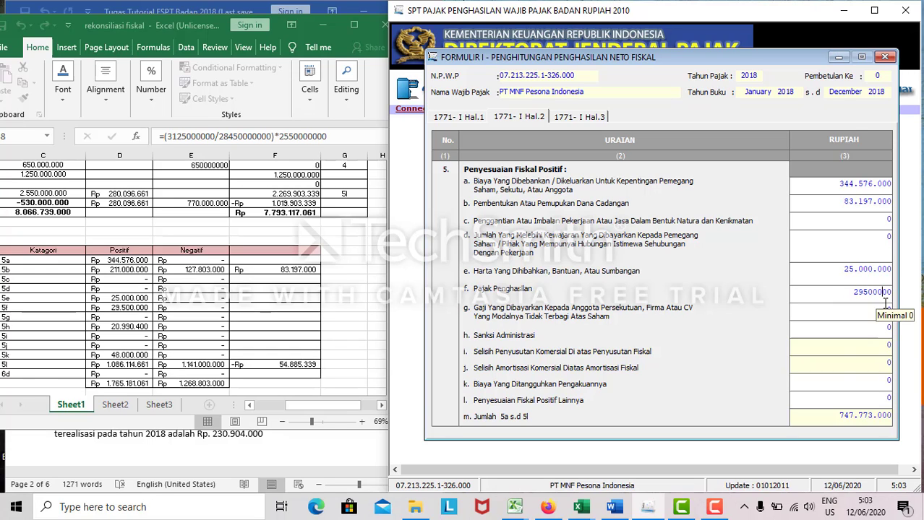
{"action": "key", "text": "Tab"}
{"action": "left_click", "coordinate": [886, 307]}
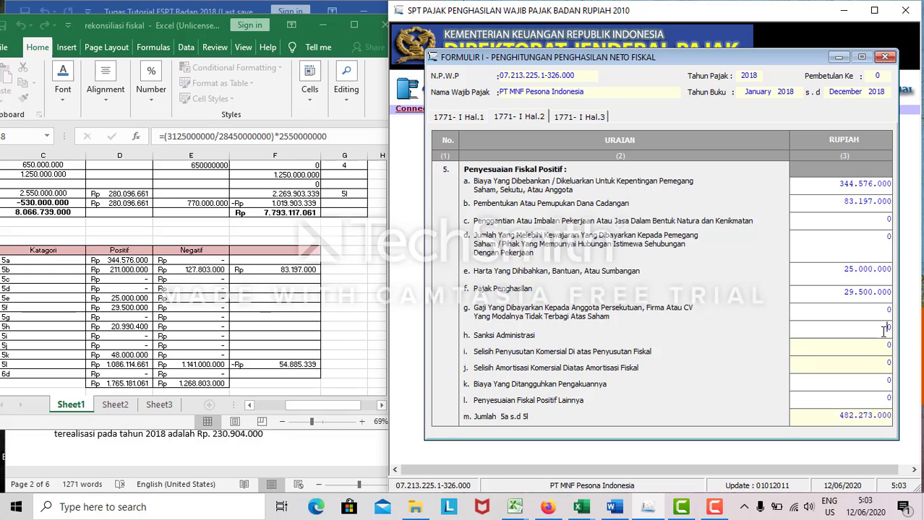
Enter the category 5h correction from the workbook, 20.990.400, as Sanksi Administrasi in line 5h
{"action": "left_click_drag", "start_coordinate": [883, 331], "coordinate": [894, 331]}
{"action": "key", "text": "BackSpace"}
{"action": "type", "text": "2099040000"}
{"action": "key", "text": "Tab"}
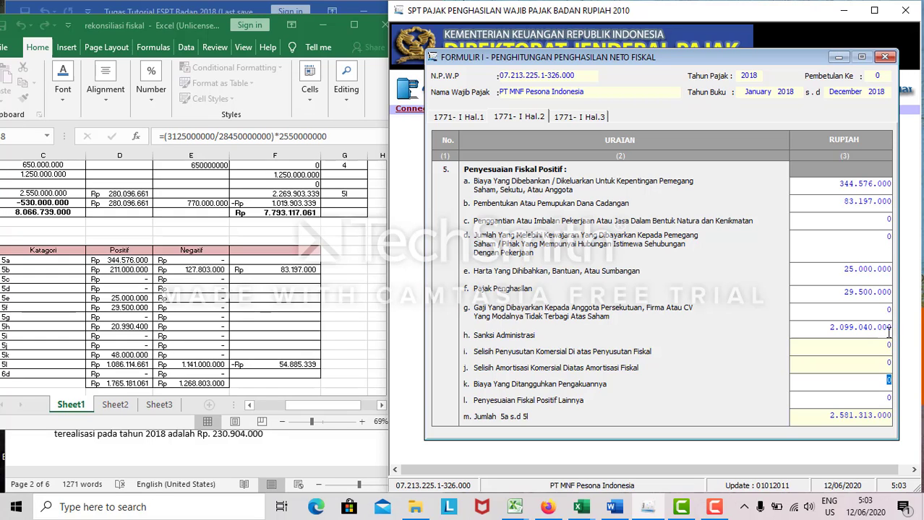
{"action": "left_click", "coordinate": [892, 327]}
{"action": "left_click", "coordinate": [891, 327]}
{"action": "key", "text": "BackSpace"}
{"action": "key", "text": "Tab"}
{"action": "left_click", "coordinate": [891, 327]}
{"action": "left_click", "coordinate": [892, 327]}
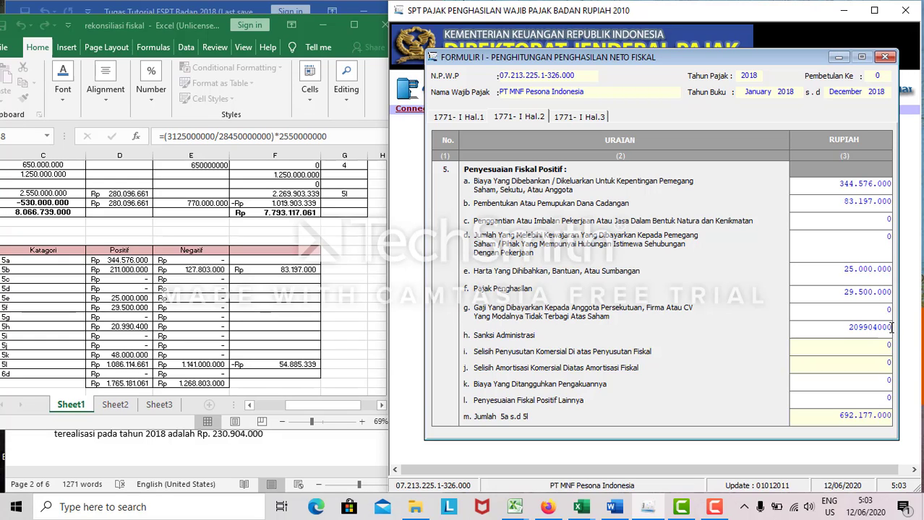
{"action": "key", "text": "BackSpace"}
Enter the category 5k correction from the workbook, 48.000.000, as Biaya Yang Ditangguhkan Pengakuannya in line 5k
{"action": "left_click", "coordinate": [882, 375]}
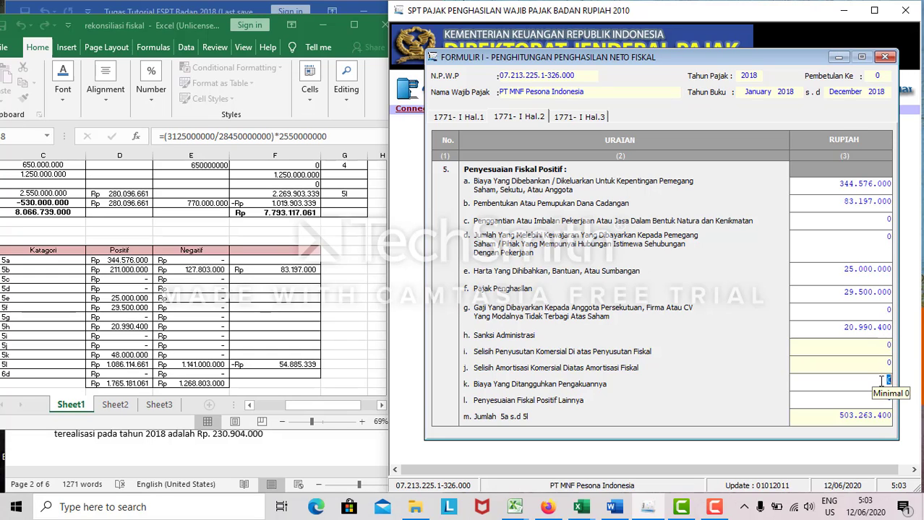
{"action": "type", "text": "4"}
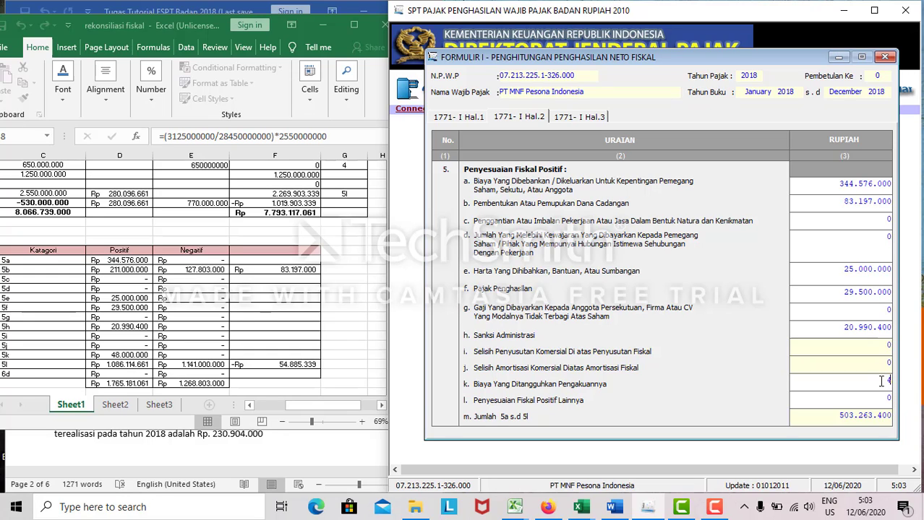
{"action": "type", "text": "5000000"}
{"action": "key", "text": "Tab"}
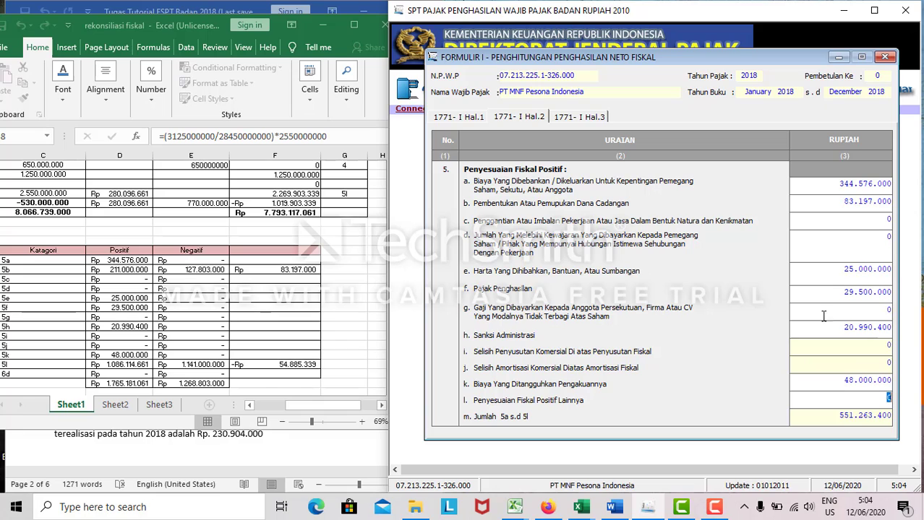
On page 3 of the form, enter the net negative category 5l correction, 54.885.339, as Penyesuaian Fiskal Negatif Lainnya in line 6d
{"action": "left_click", "coordinate": [601, 117]}
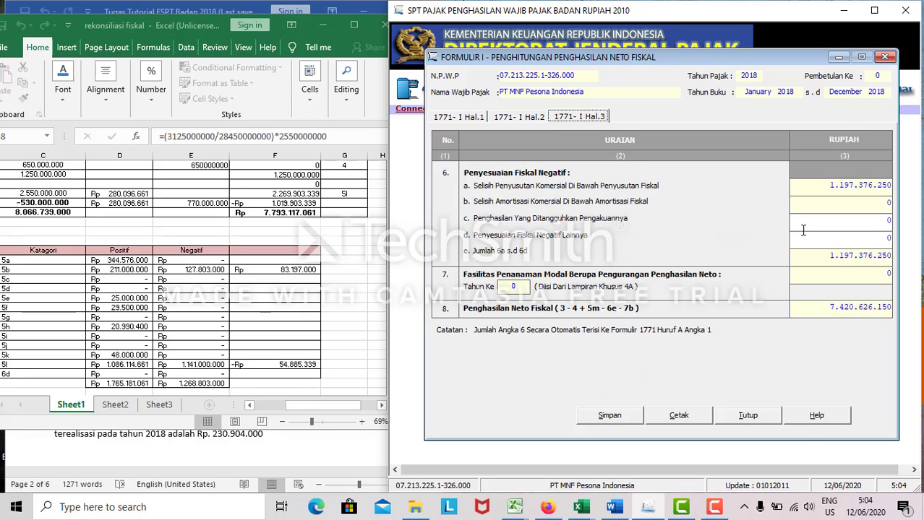
{"action": "left_click_drag", "start_coordinate": [842, 240], "coordinate": [889, 238]}
{"action": "key", "text": "BackSpace"}
{"action": "type", "text": "54"}
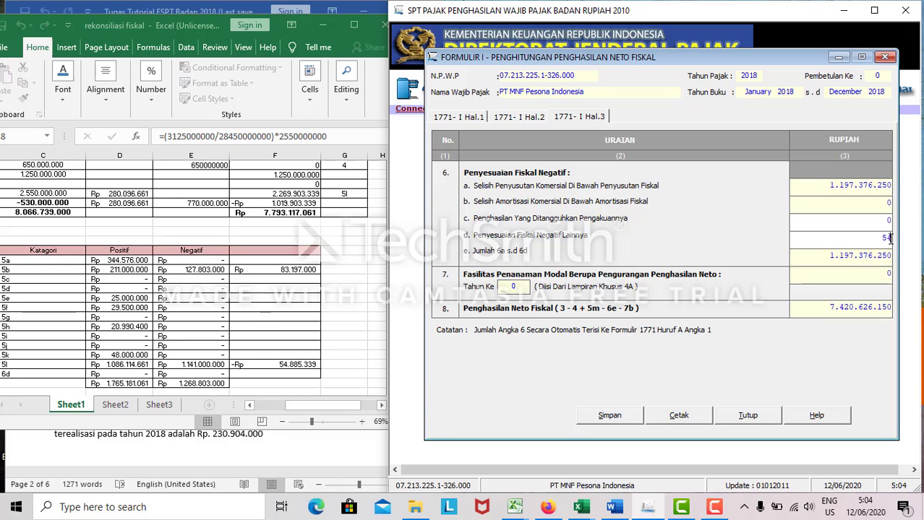
{"action": "type", "text": "885.339"}
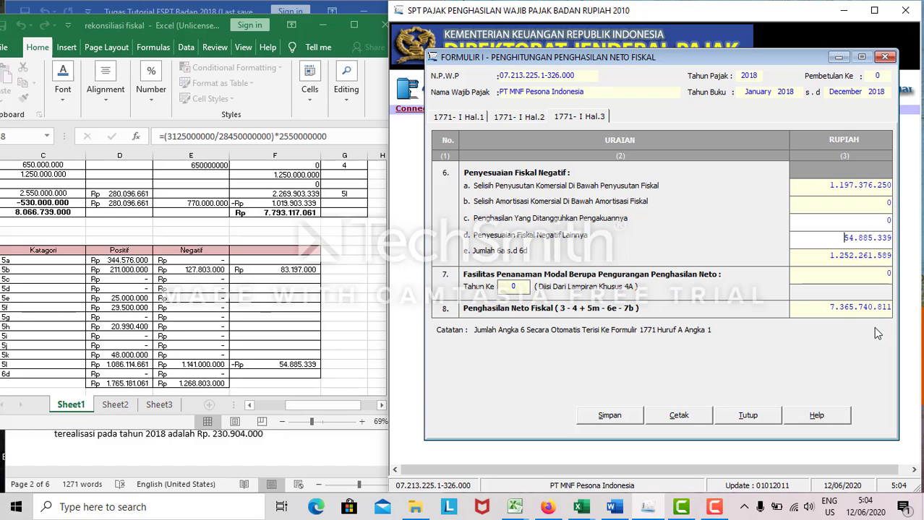
Minimize the rekonsiliasi fiskal workbook and review all three pages of Formulir 1771-I, ending on page 3
{"action": "left_click", "coordinate": [321, 27]}
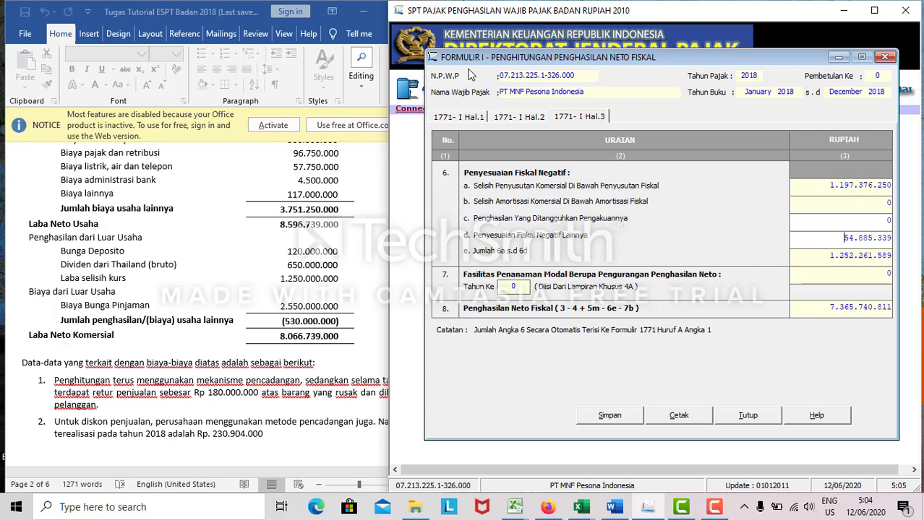
{"action": "left_click", "coordinate": [494, 120]}
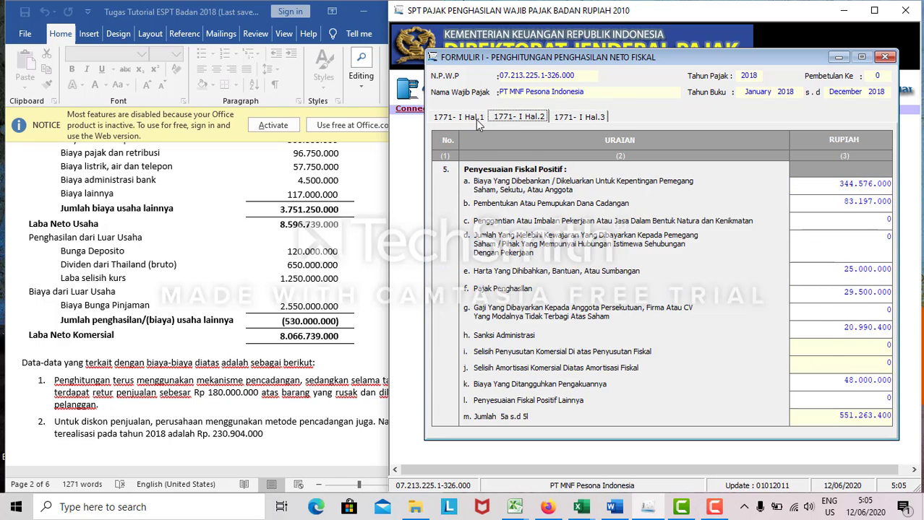
{"action": "left_click", "coordinate": [476, 119]}
{"action": "left_click", "coordinate": [505, 121]}
{"action": "left_click", "coordinate": [568, 117]}
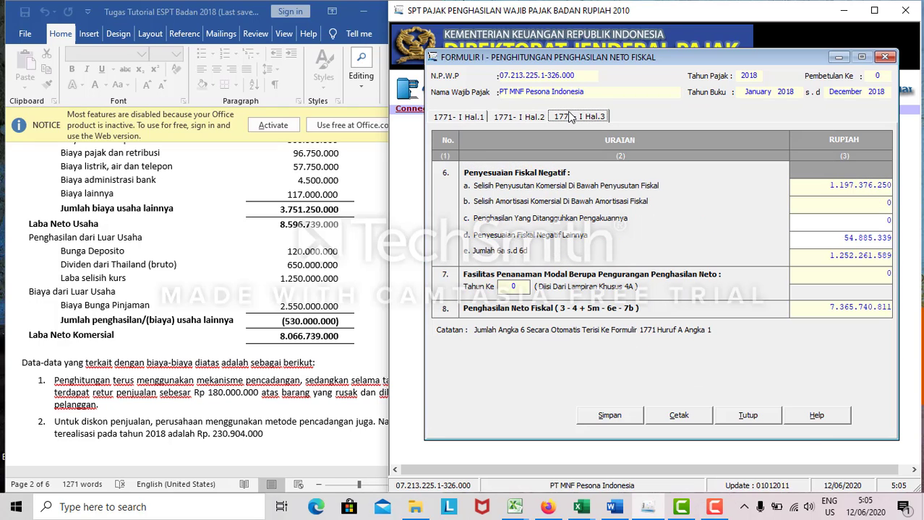
Save the data of Formulir 1771-I and close the form
{"action": "left_click", "coordinate": [602, 418]}
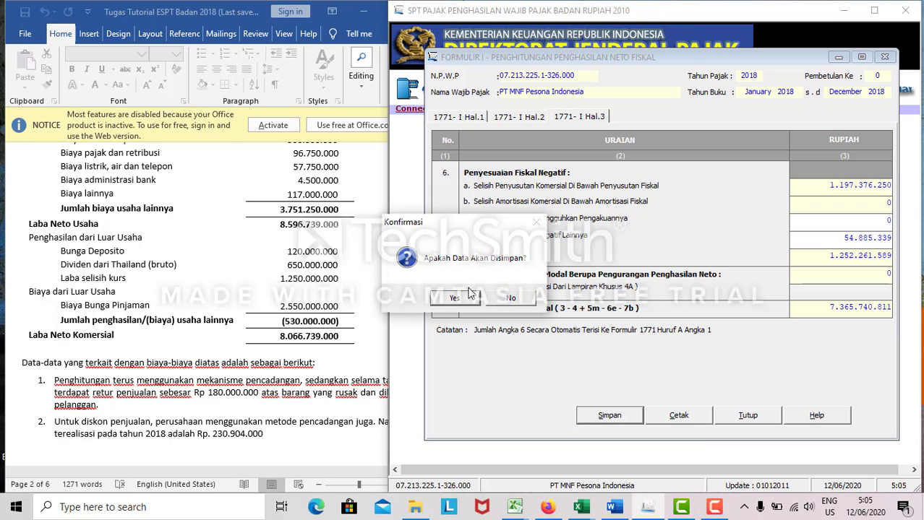
{"action": "left_click", "coordinate": [469, 293]}
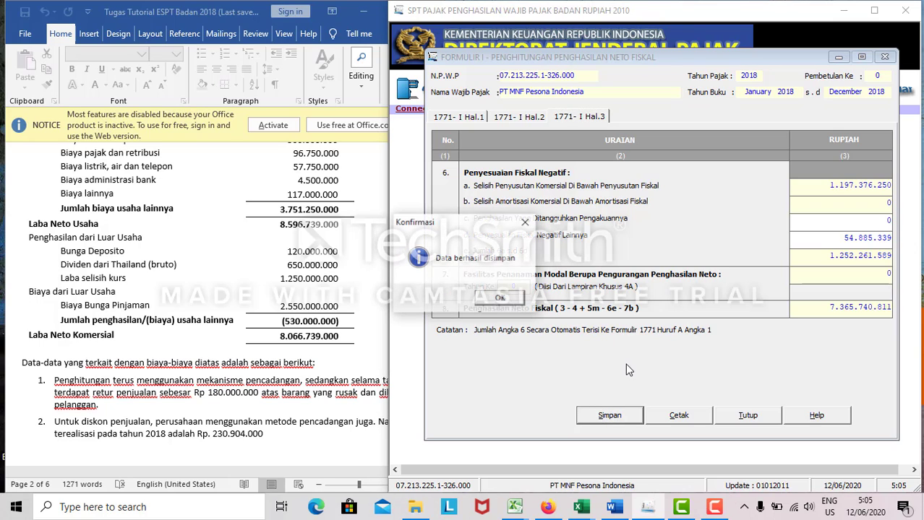
{"action": "left_click", "coordinate": [500, 299]}
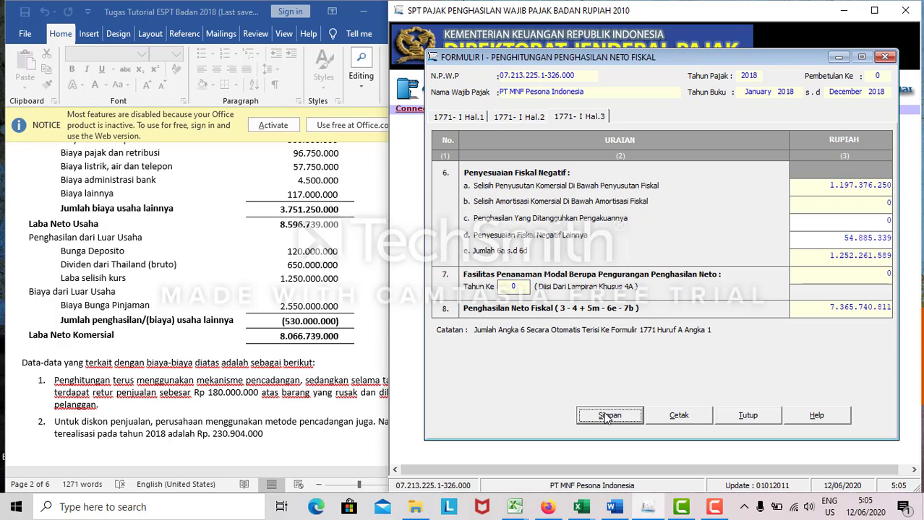
{"action": "left_click", "coordinate": [885, 58]}
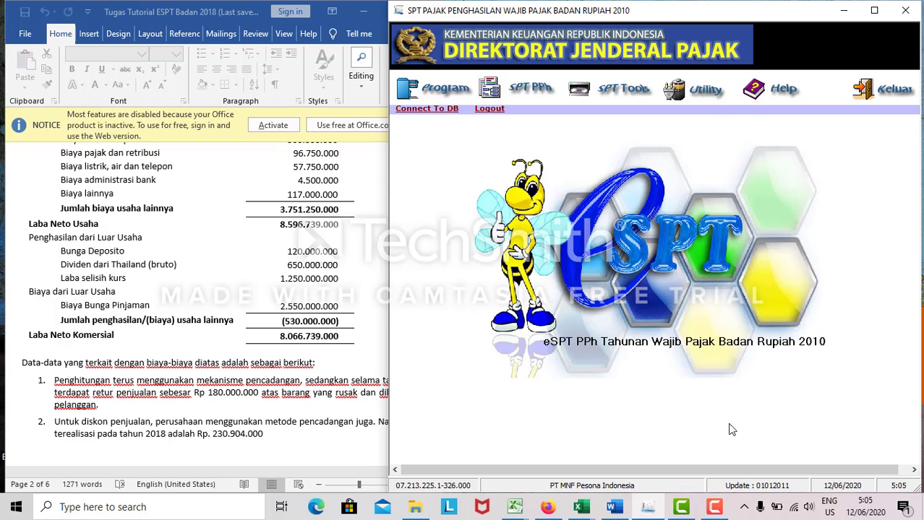
{"action": "left_click", "coordinate": [713, 508]}
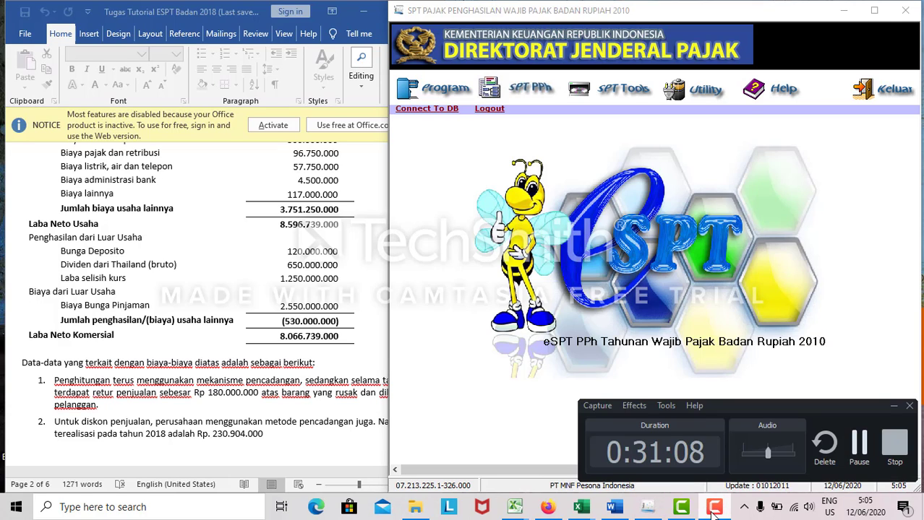